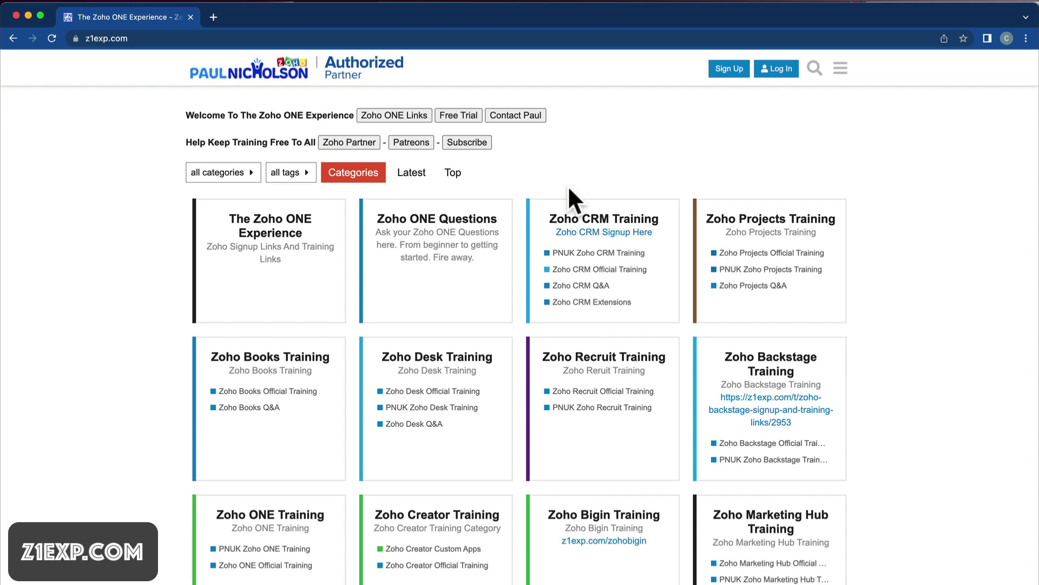
scroll(568, 195, "down", 4)
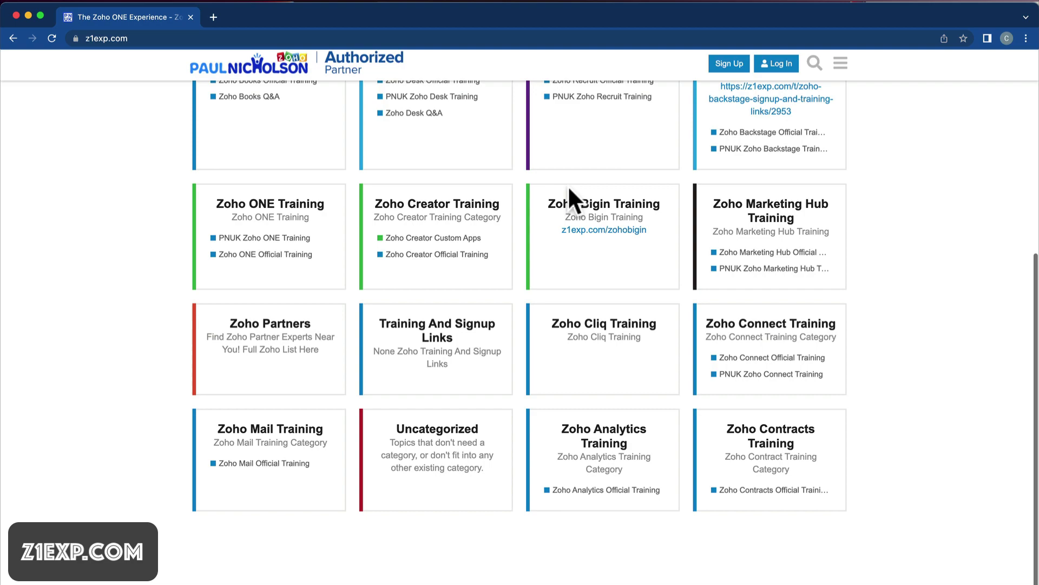
scroll(569, 199, "up", 2)
scroll(573, 200, "up", 2)
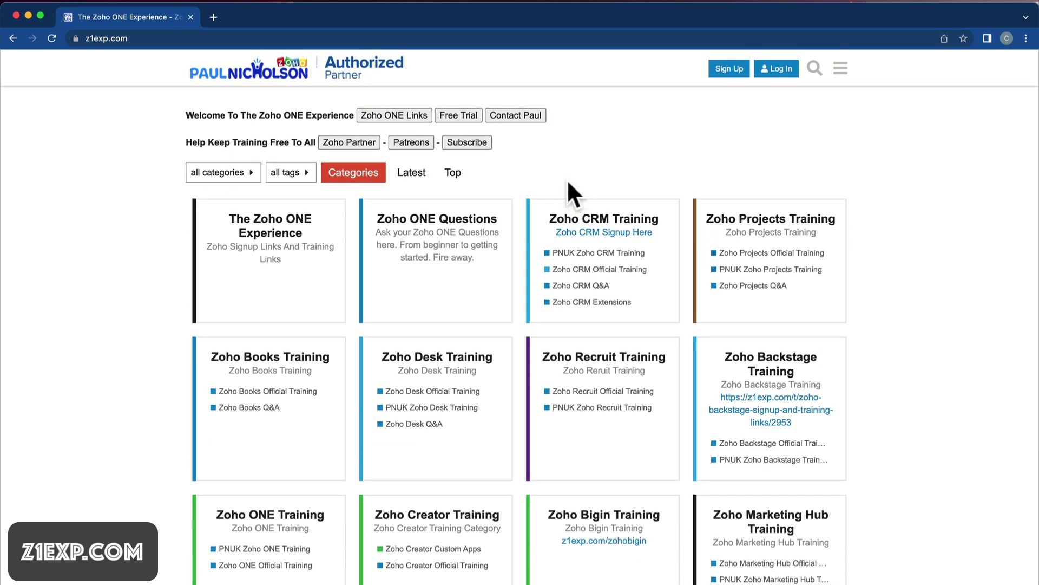
Browse the forum's Zoho ONE app links, Zoho Mail signup links and Zoho Mail Training category.
left_click(411, 119)
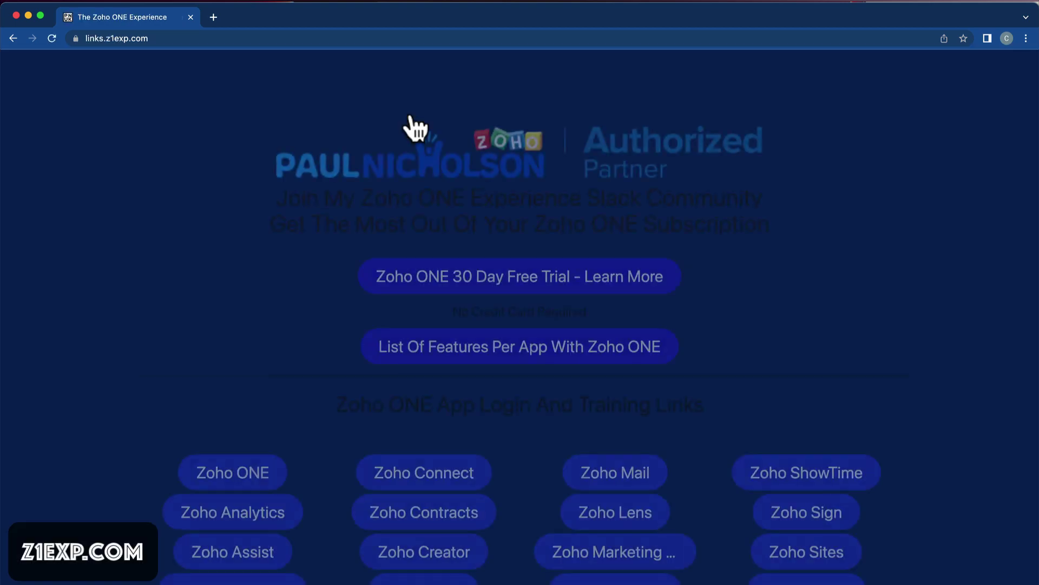
scroll(382, 251, "down", 2)
scroll(381, 241, "down", 2)
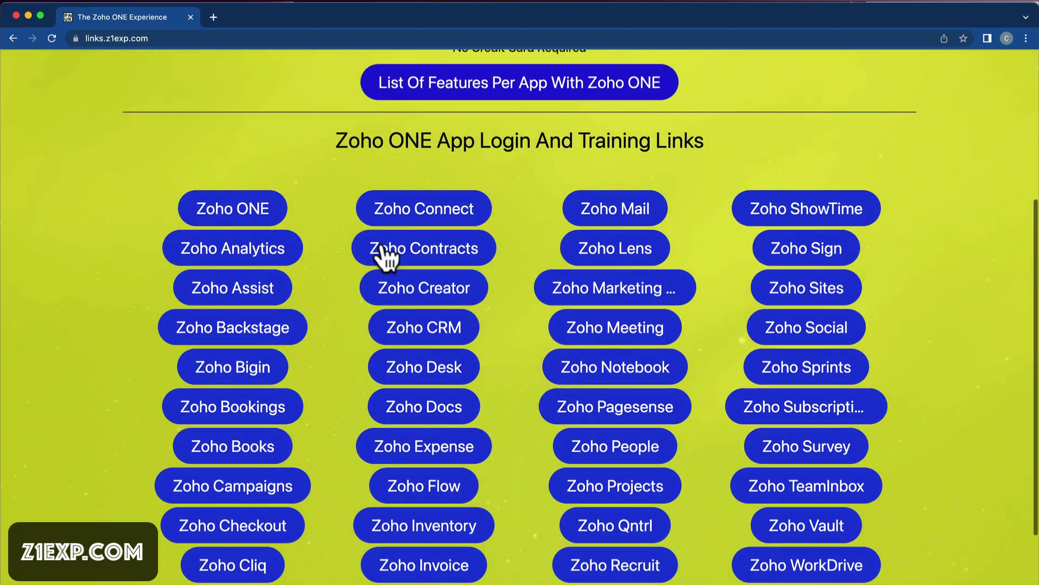
left_click(617, 211)
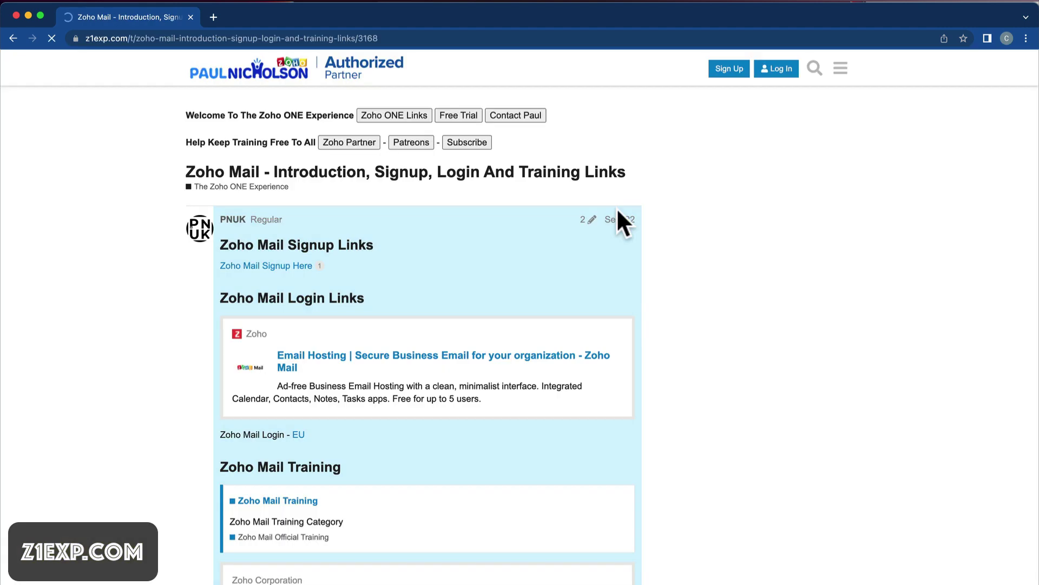
scroll(494, 335, "down", 3)
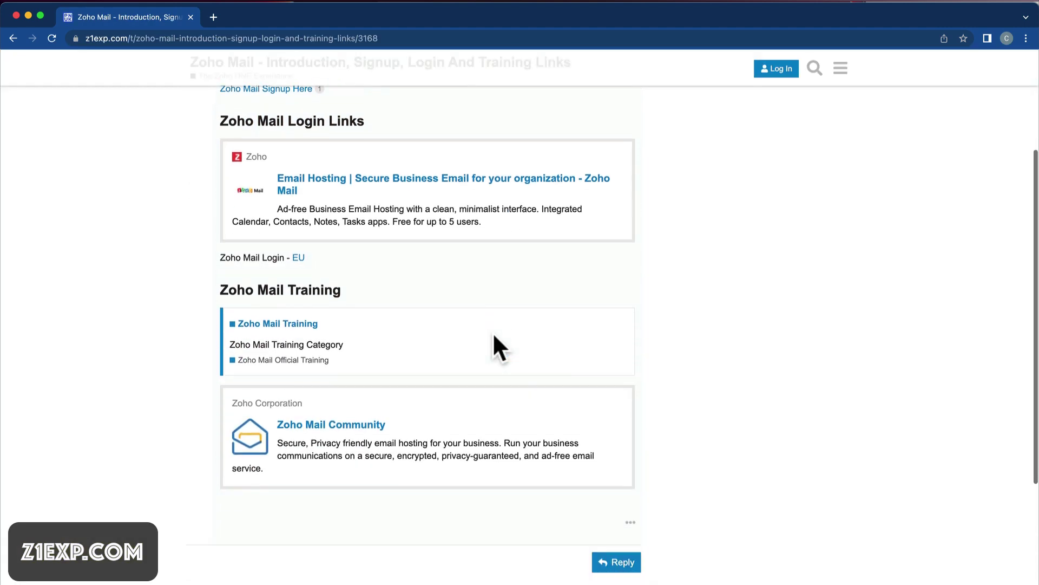
scroll(494, 335, "down", 2)
scroll(493, 342, "up", 5)
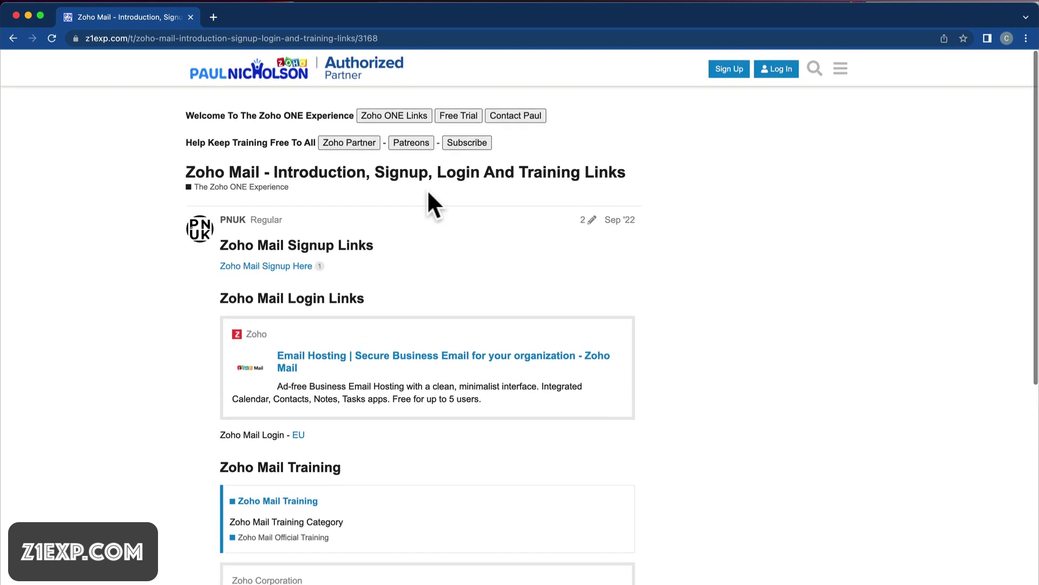
left_click(336, 73)
scroll(527, 370, "down", 3)
scroll(569, 455, "down", 3)
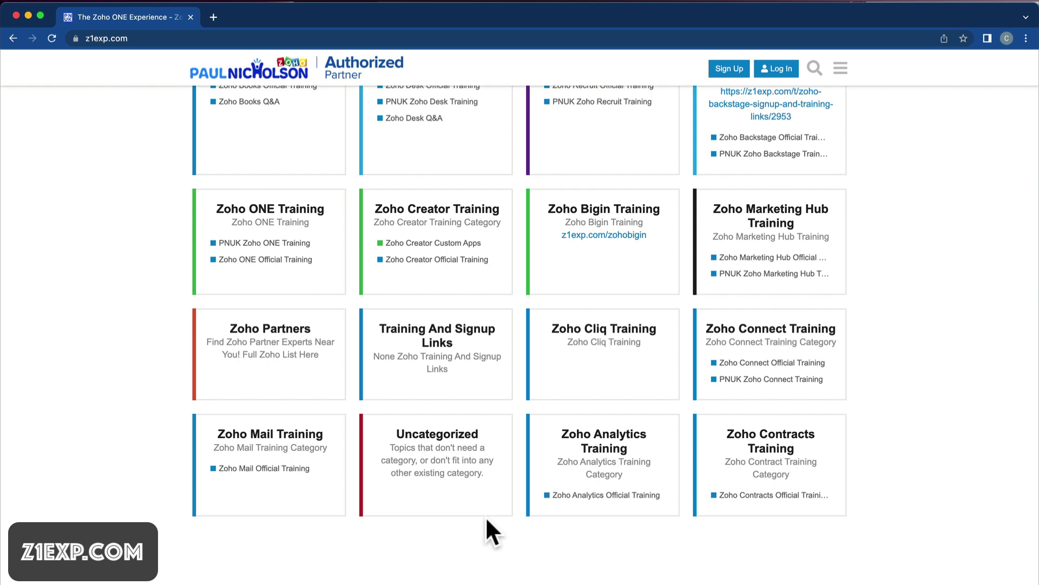
scroll(486, 516, "up", 1)
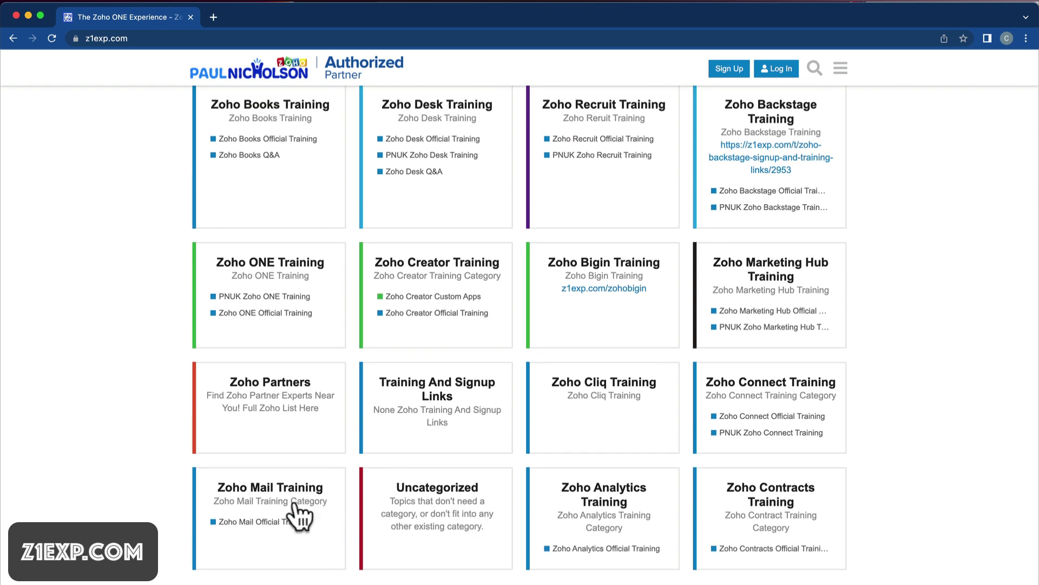
scroll(275, 522, "up", 3)
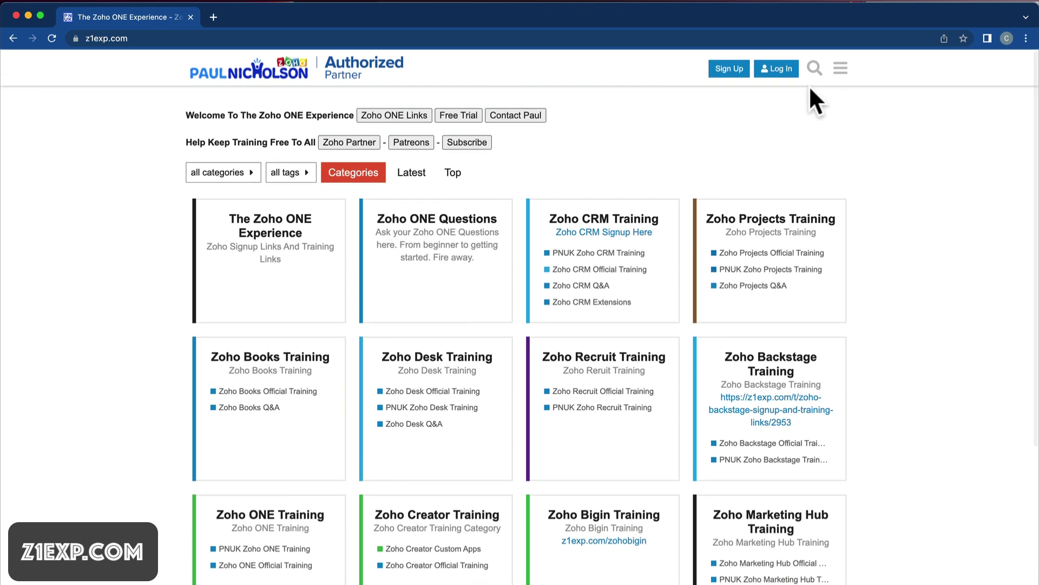
left_click(814, 68)
type("Zoho")
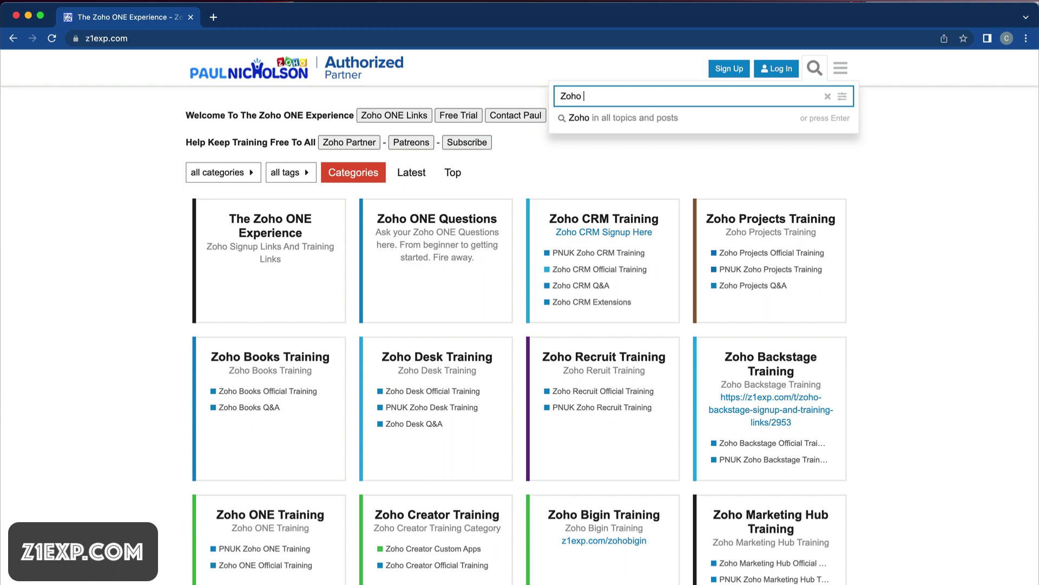
type(" Mail")
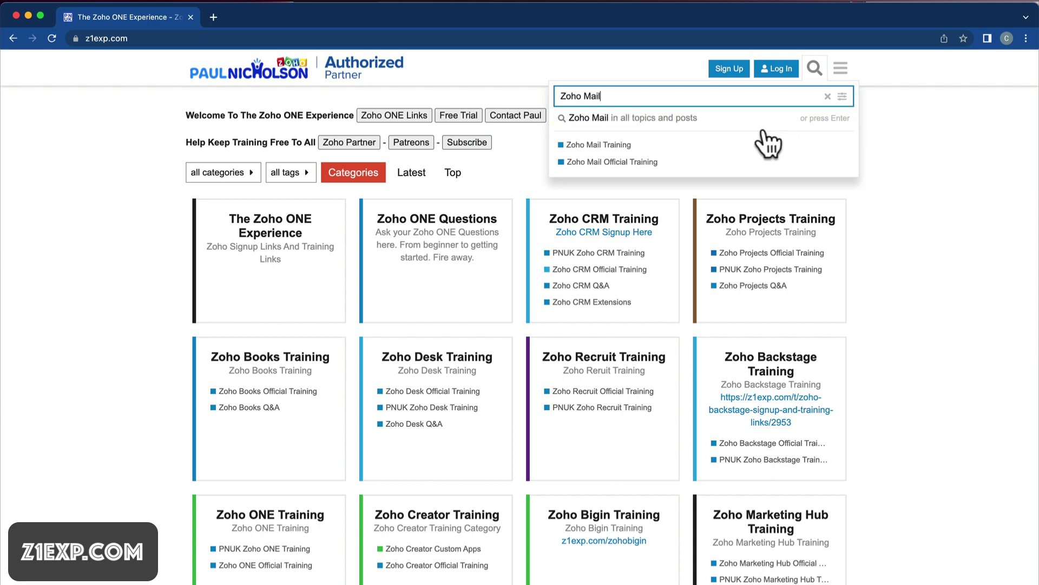
left_click(750, 143)
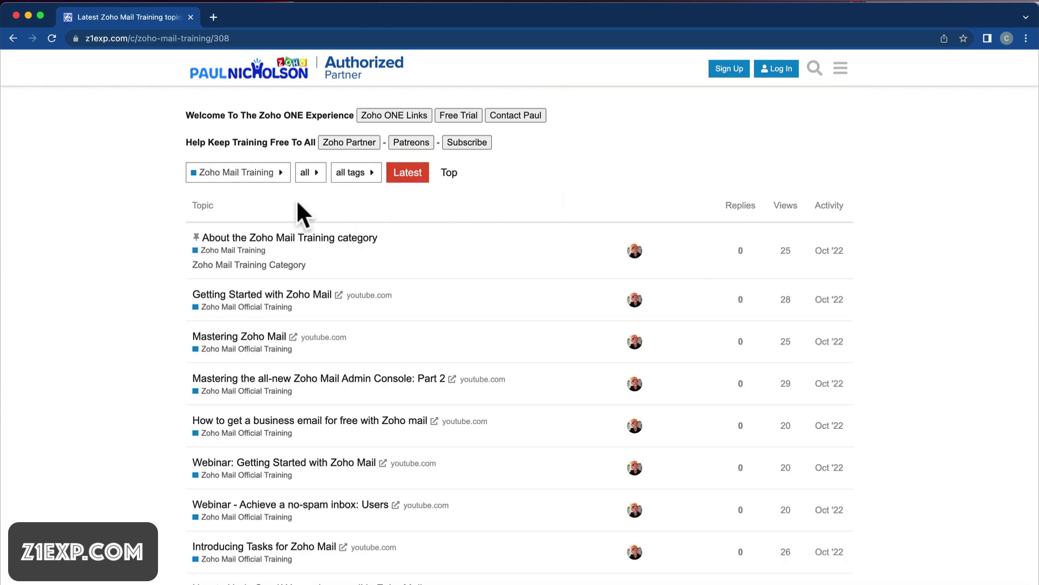
left_click(205, 176)
left_click(486, 219)
left_click(319, 77)
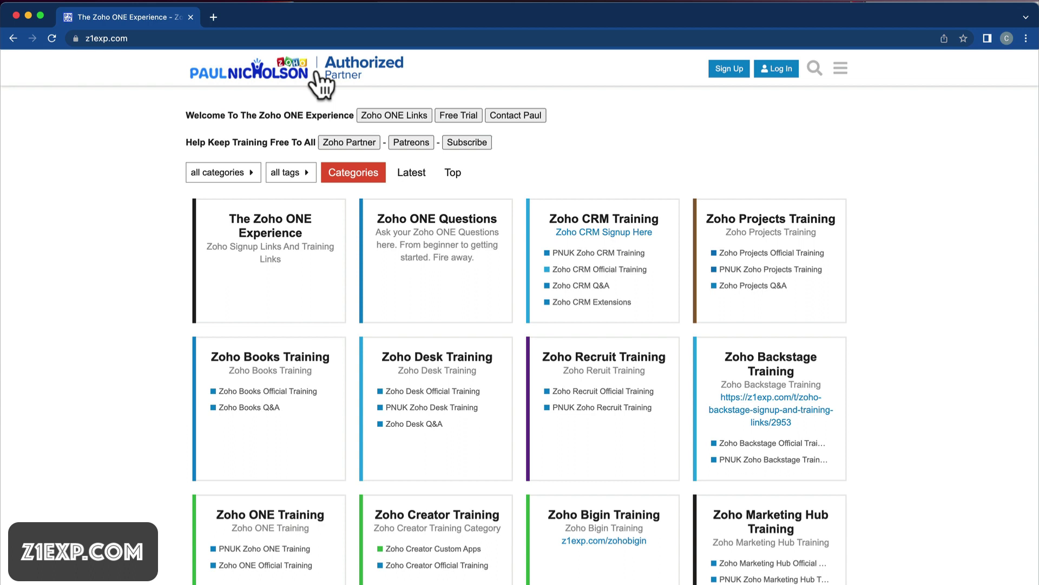
Check Zoho ONE Questions, then reach the sign-up form via z1trial.com's 'Start Your Free Trial Today'.
left_click(401, 226)
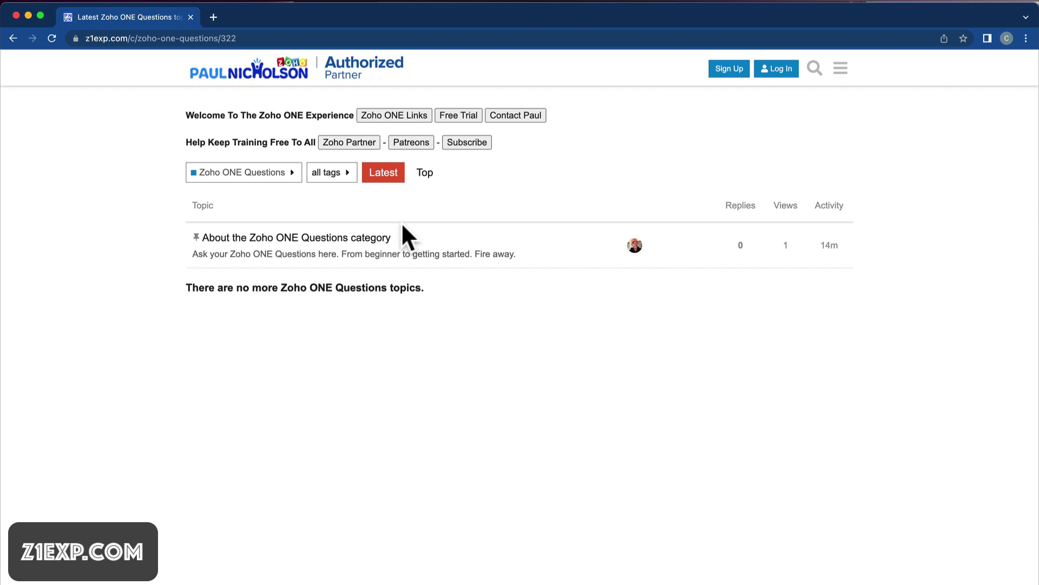
left_click(333, 81)
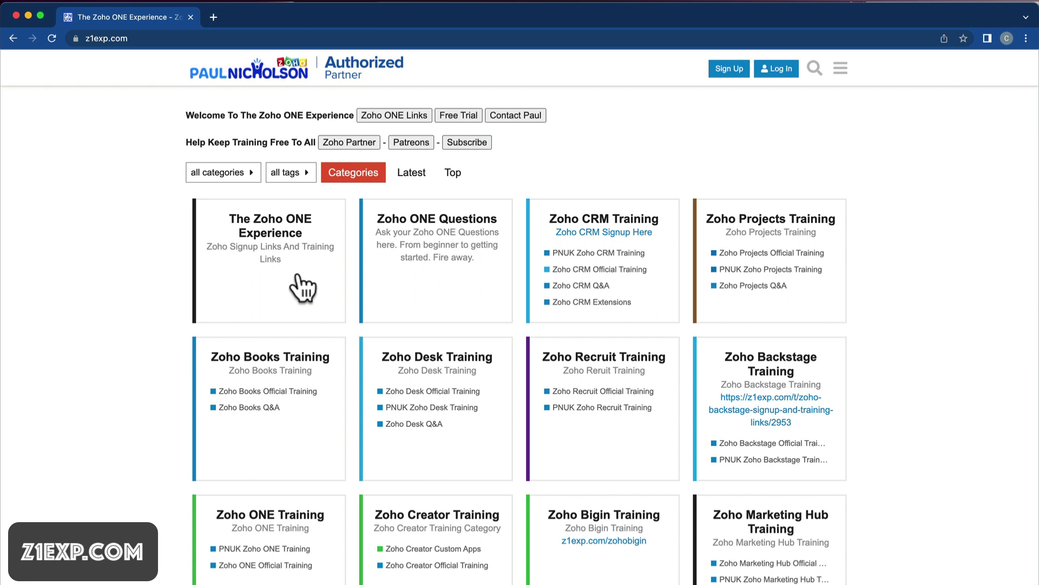
left_click(459, 116)
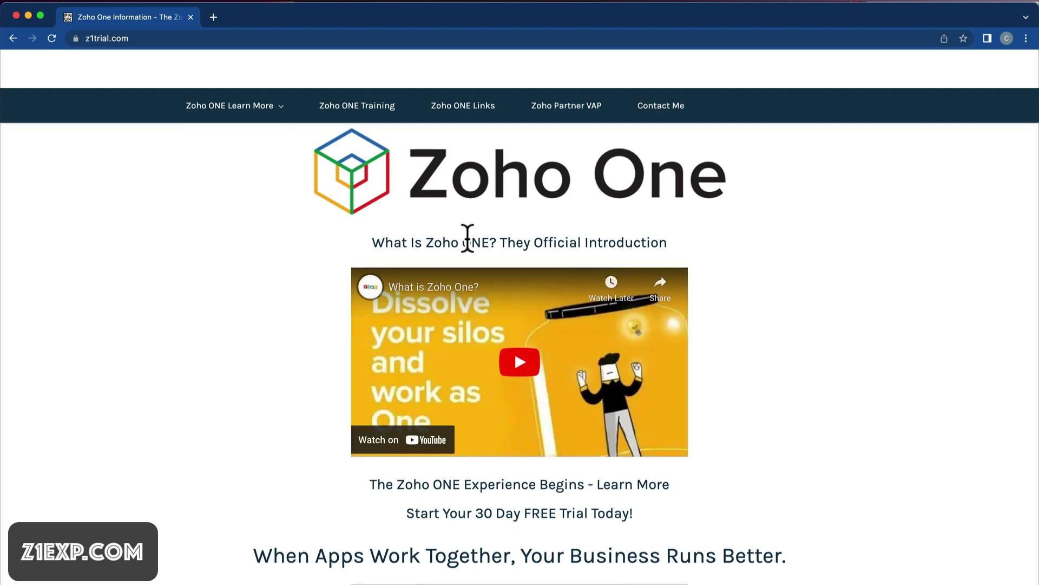
scroll(468, 237, "down", 2)
scroll(466, 239, "down", 3)
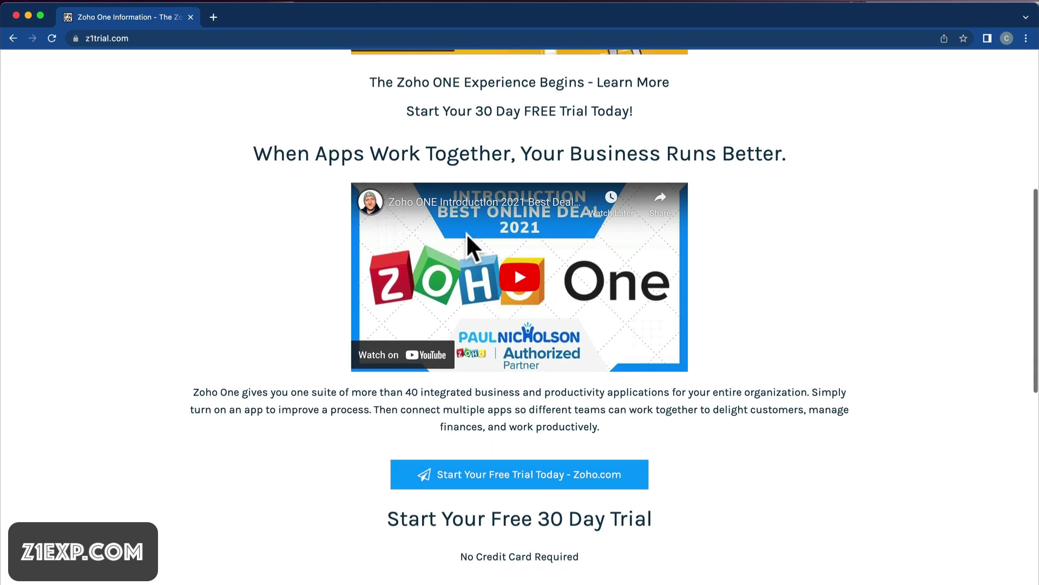
left_click(517, 477)
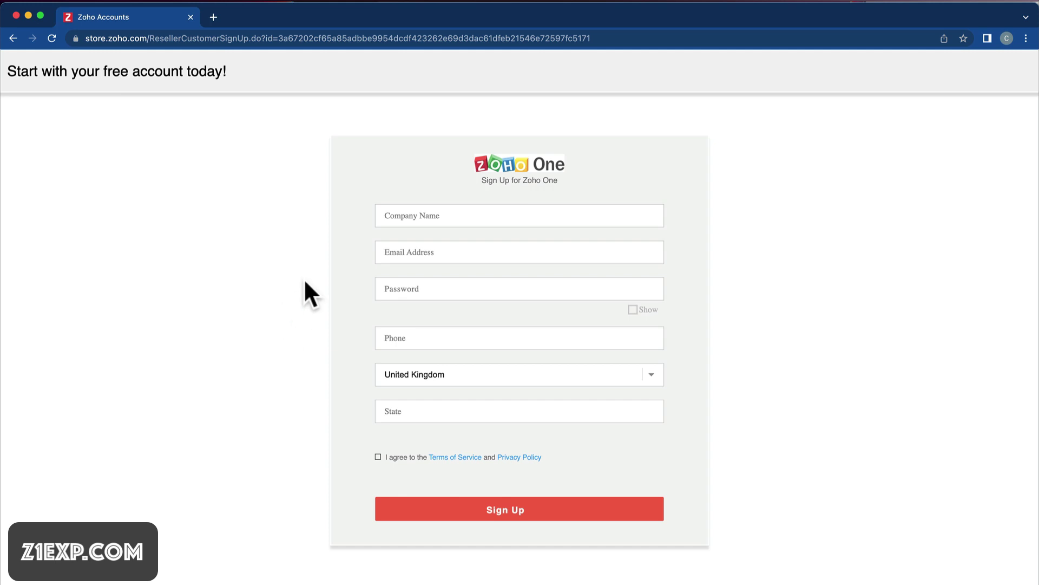
Enter company, email, password, phone and state South Yorkhise, then submit the sign-up form.
left_click(392, 221)
key("Tab")
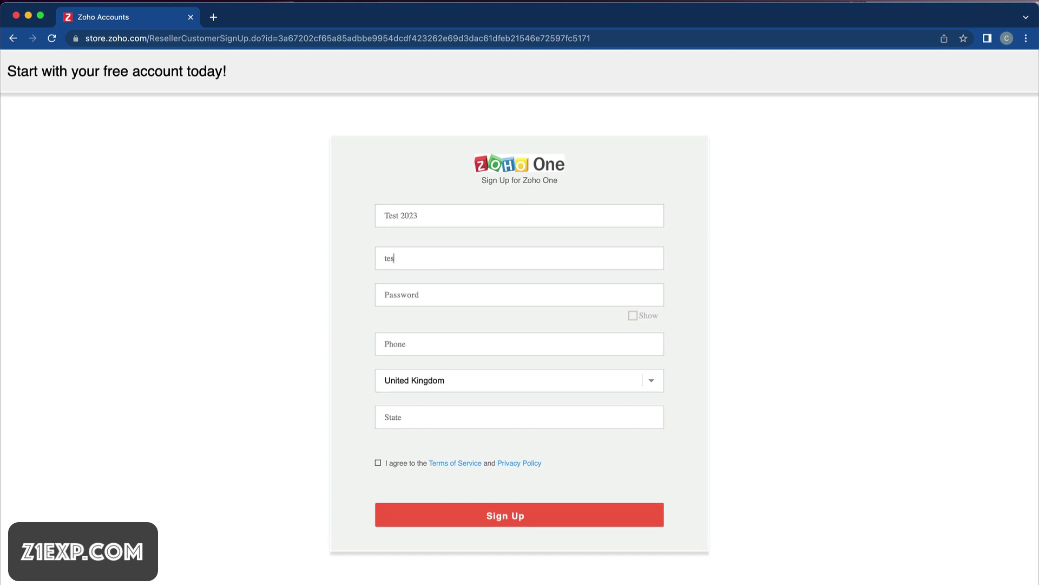
key("Tab")
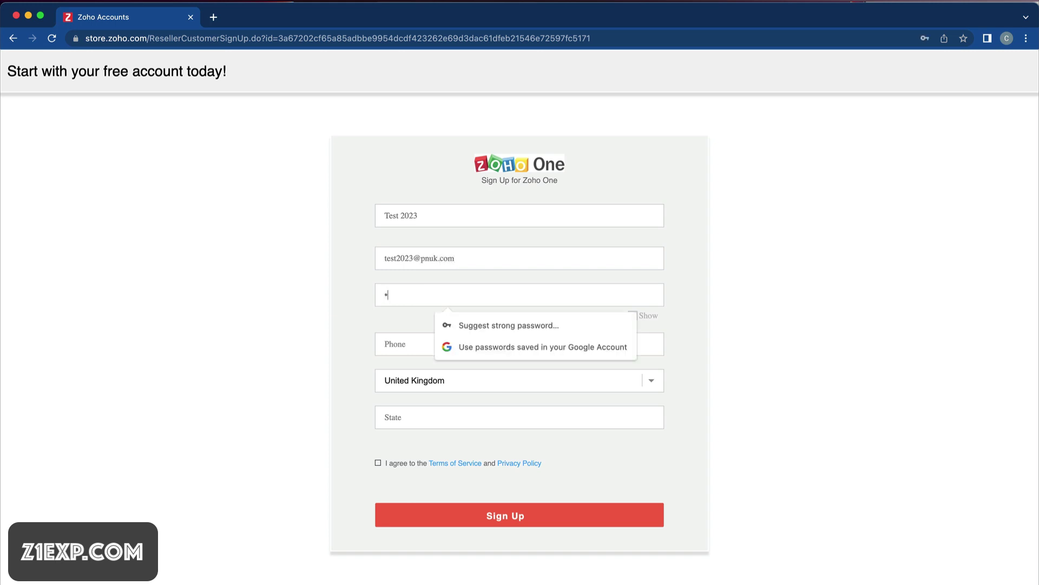
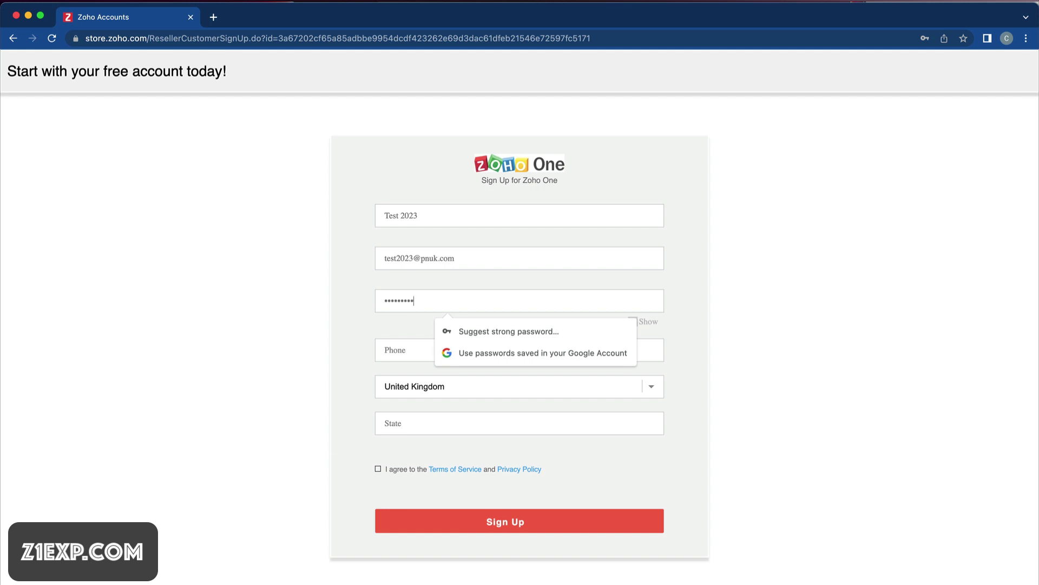
key("Tab")
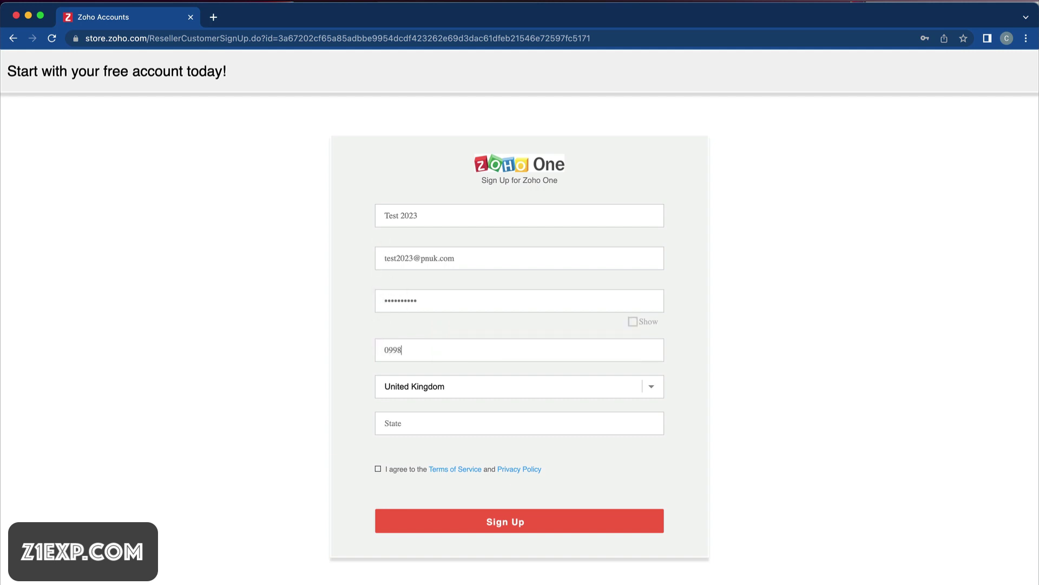
left_click(404, 425)
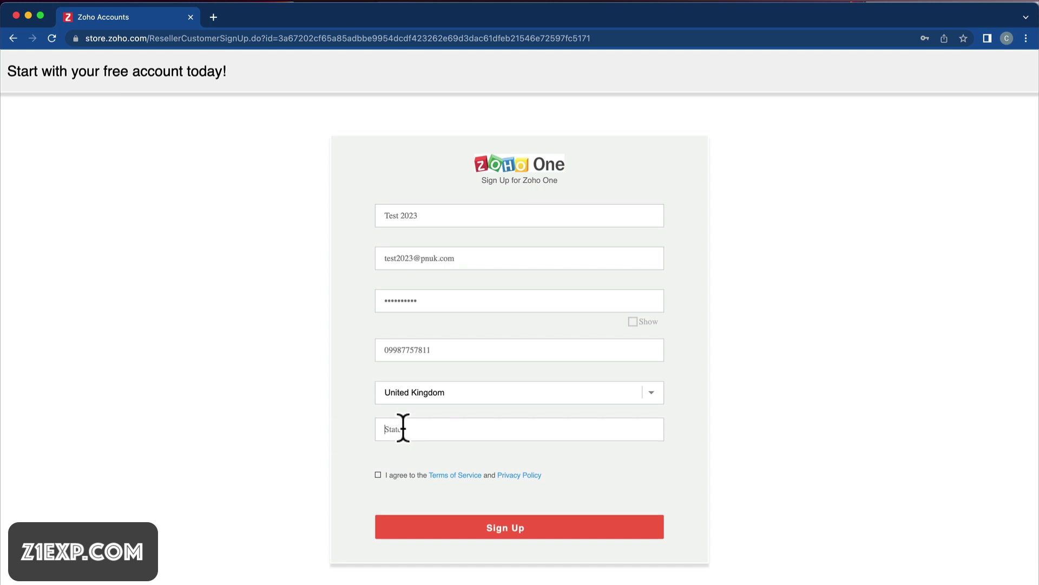
type("South Y")
type("orkhise")
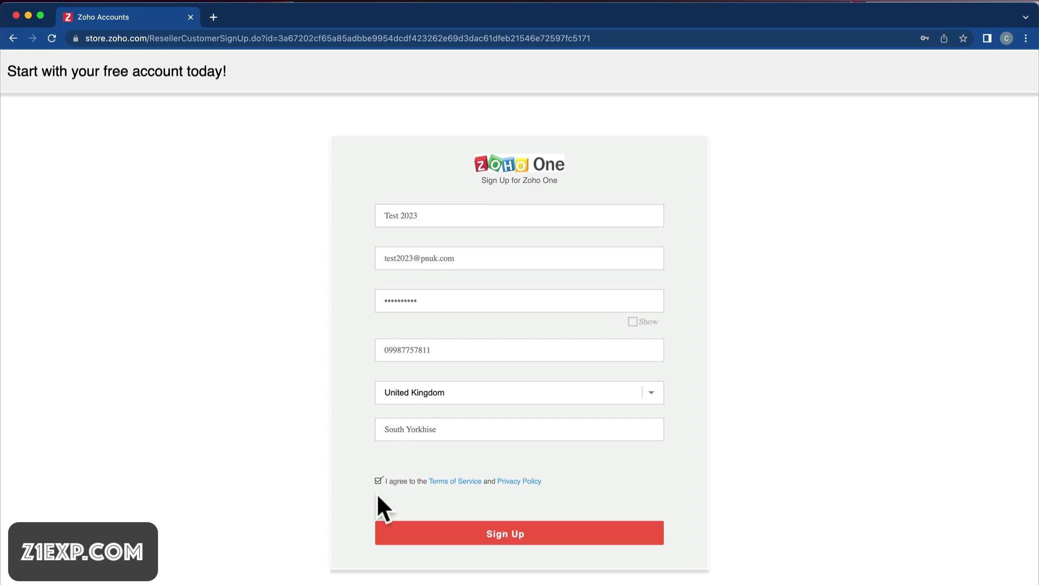
left_click(400, 546)
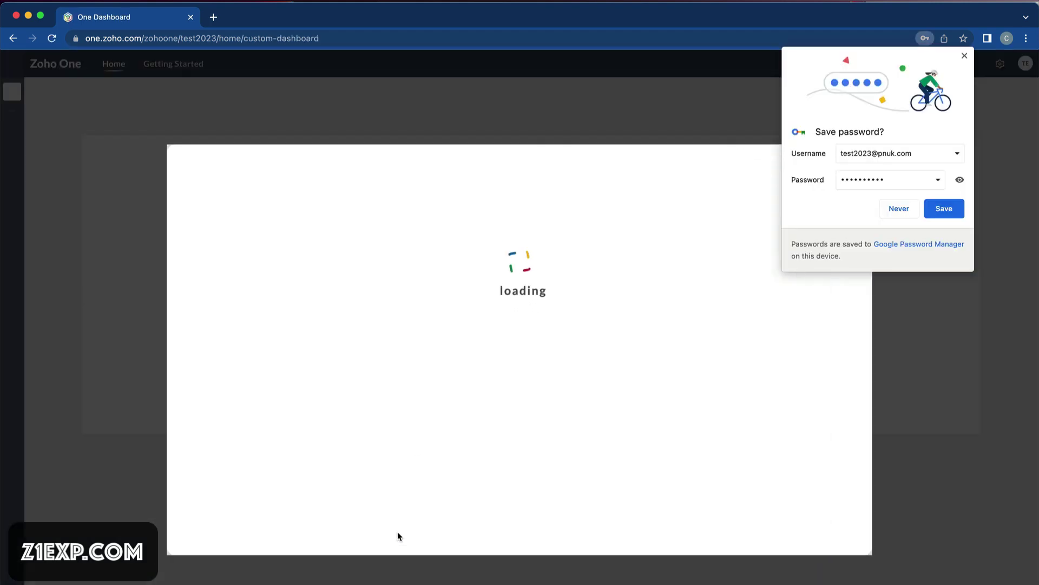
Dismiss Chrome's 'Save password?' popup.
left_click(964, 54)
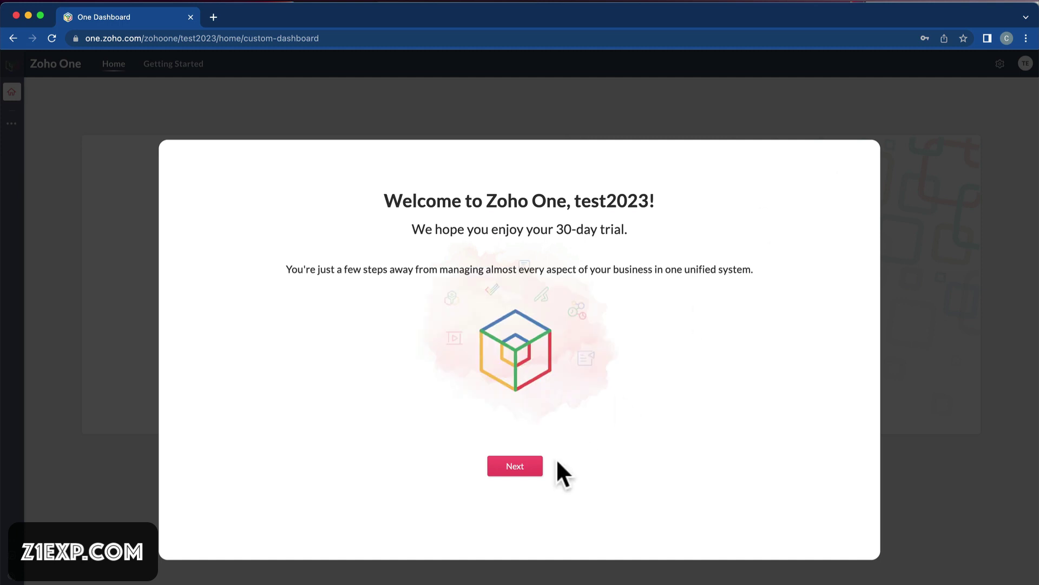
Pass the welcome screen and pick Sales after trying Customer Support and Project Management, then continue.
left_click(528, 466)
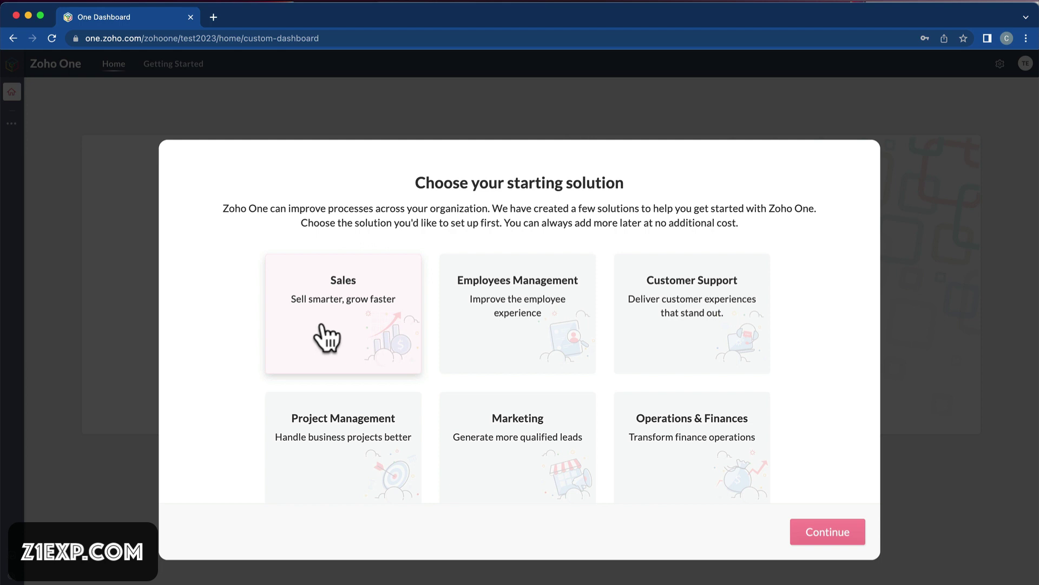
left_click(325, 333)
scroll(395, 360, "down", 1)
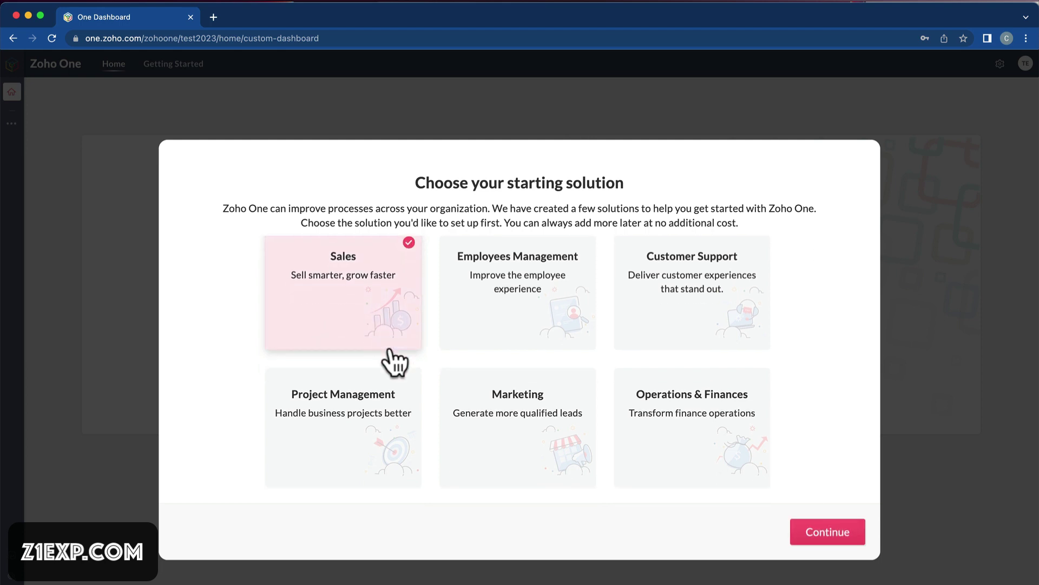
left_click(662, 325)
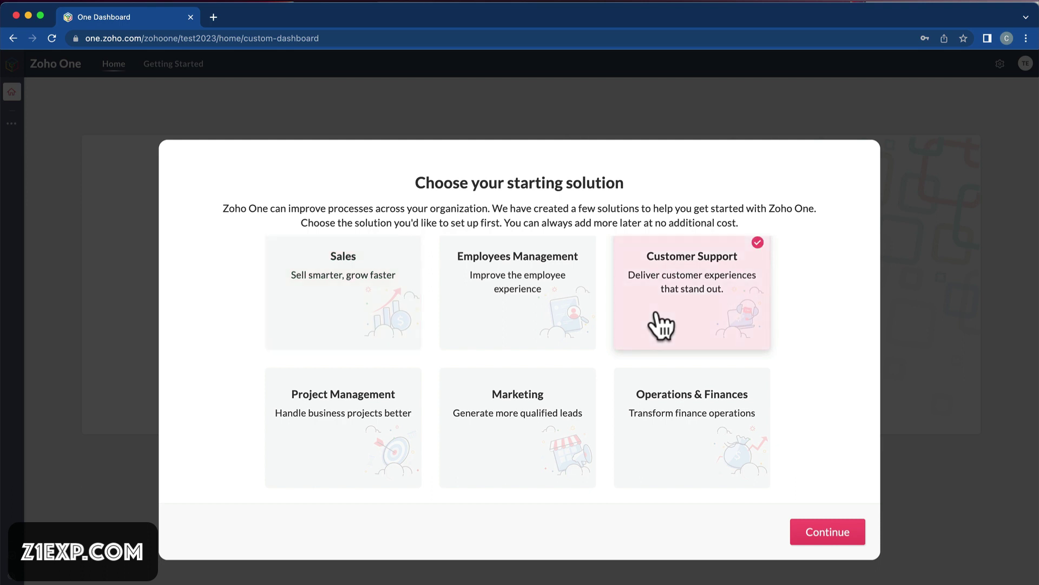
left_click(379, 317)
left_click(362, 431)
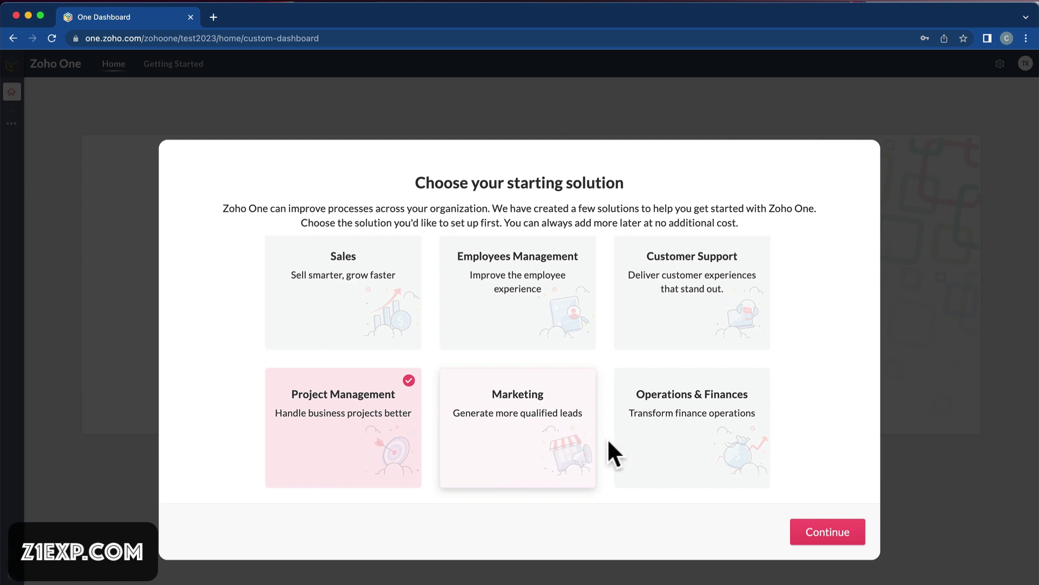
left_click(351, 315)
left_click(808, 535)
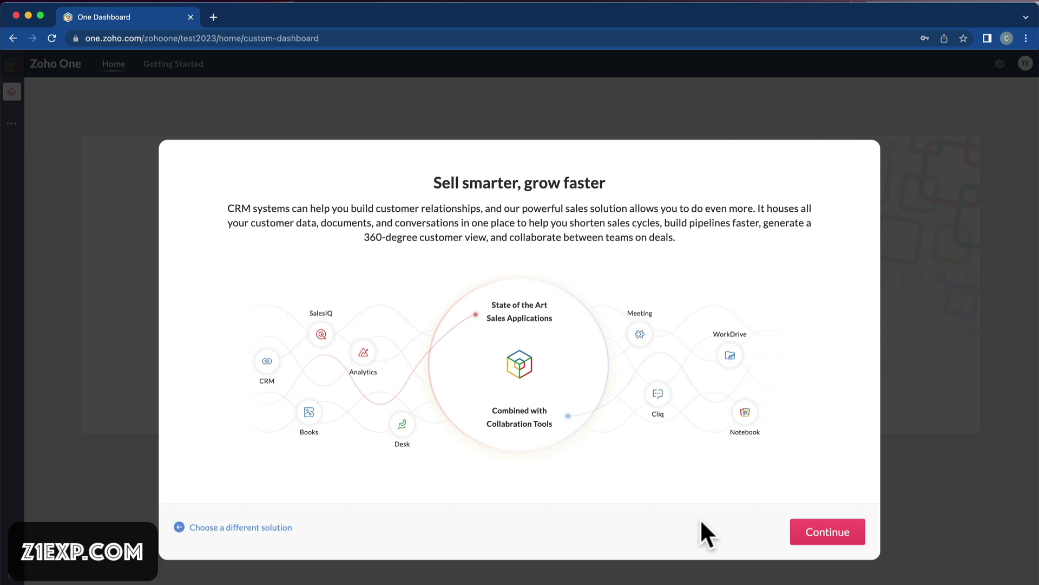
Confirm United Kingdom as the business country and begin installing the sales solution.
left_click(800, 534)
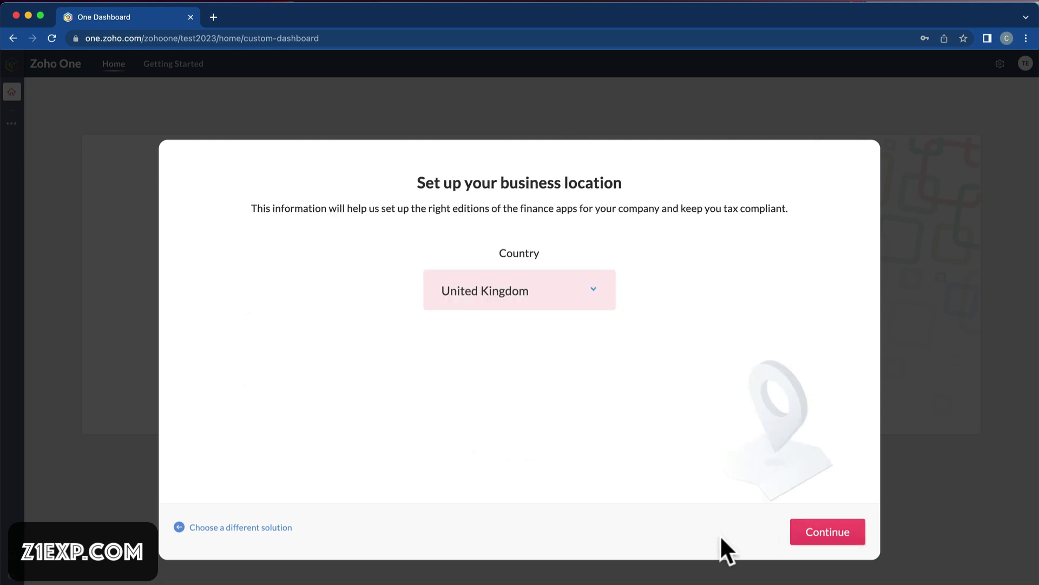
left_click(584, 292)
left_click(636, 300)
left_click(824, 536)
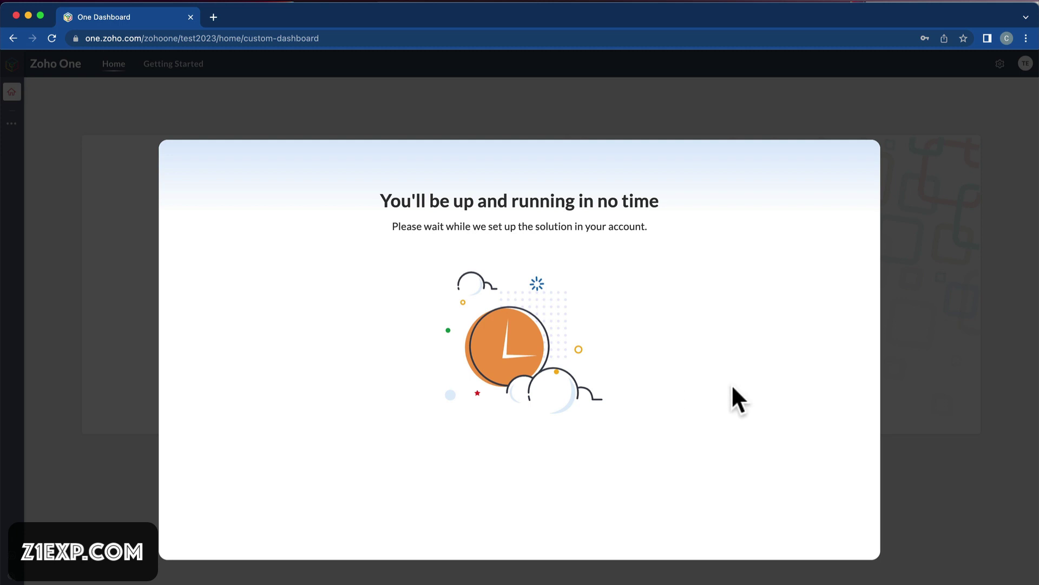
Load z1exp.com in a new tab, view Zoho ONE Questions, then return to the Zoho One dashboard.
key("super+t")
left_click(219, 37)
type("z1")
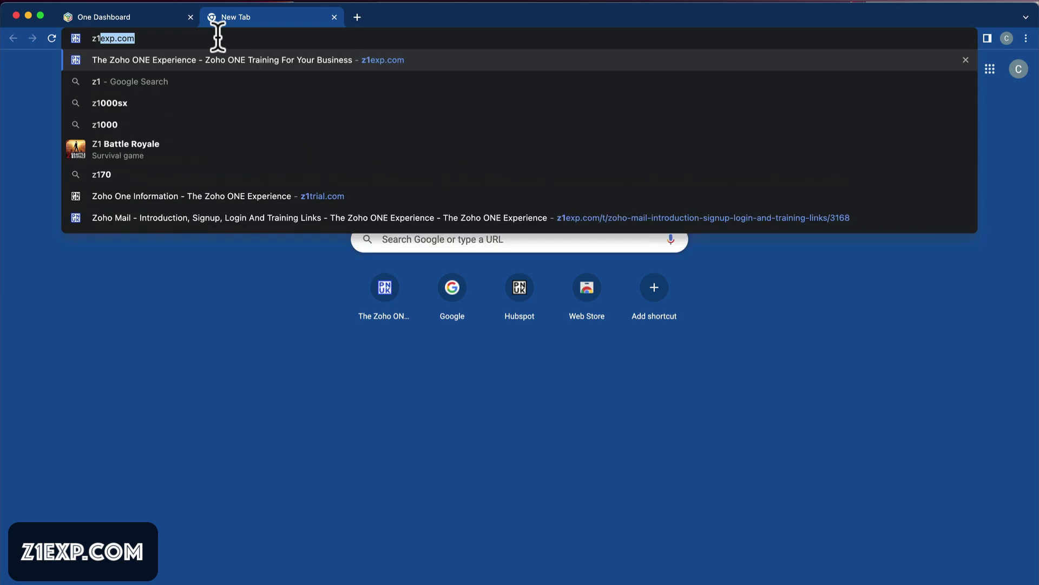
key("Return")
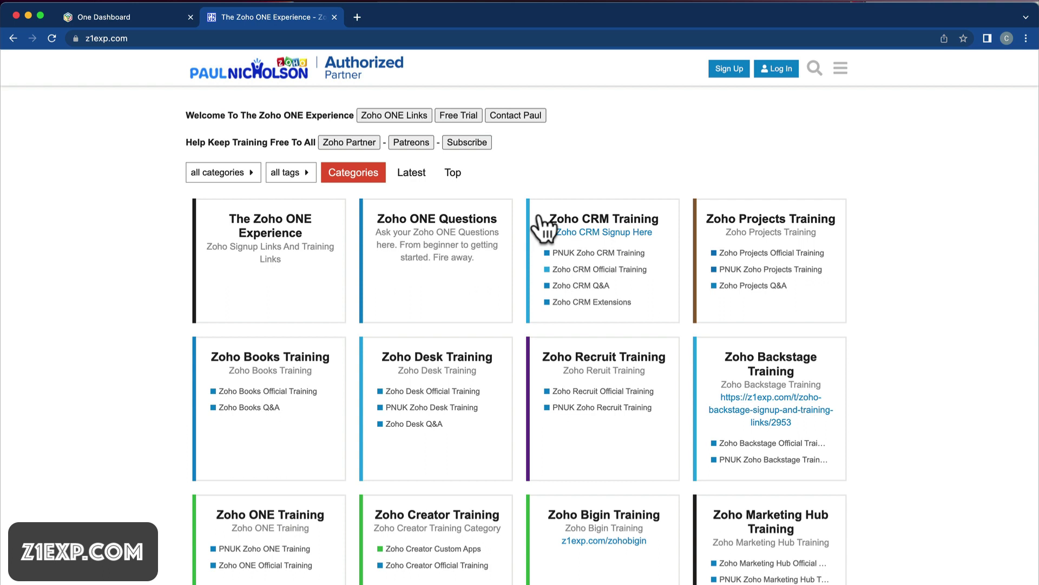
left_click(466, 221)
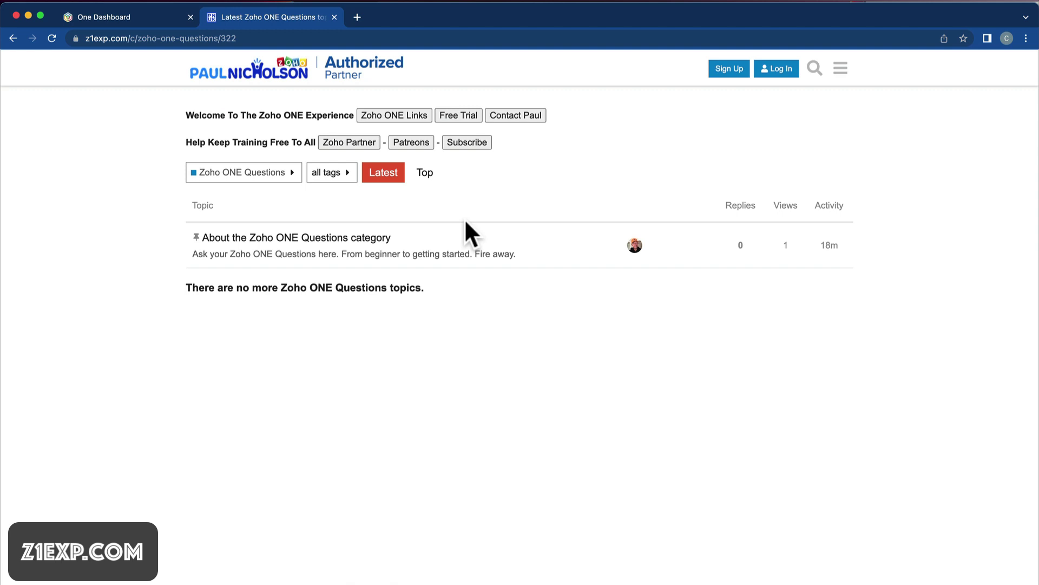
left_click(320, 72)
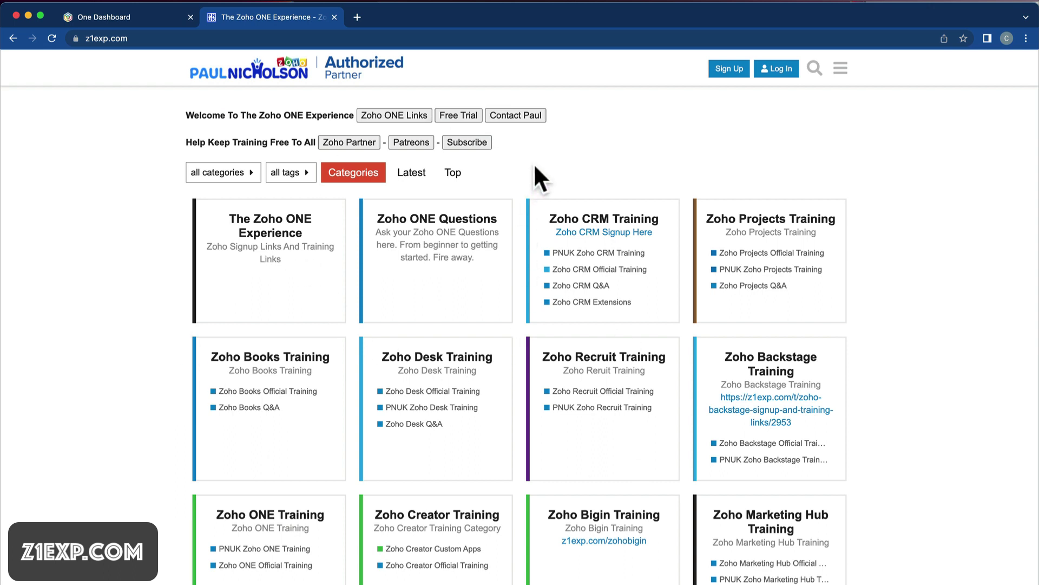
left_click(119, 20)
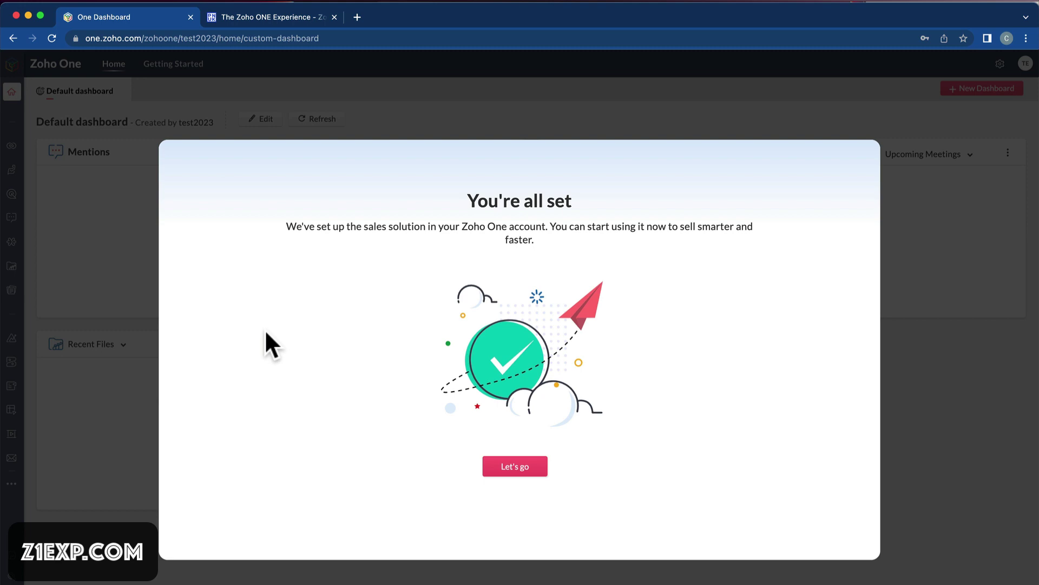
Close the setup-complete message and advance the tour from pinned apps to configure settings.
left_click(510, 468)
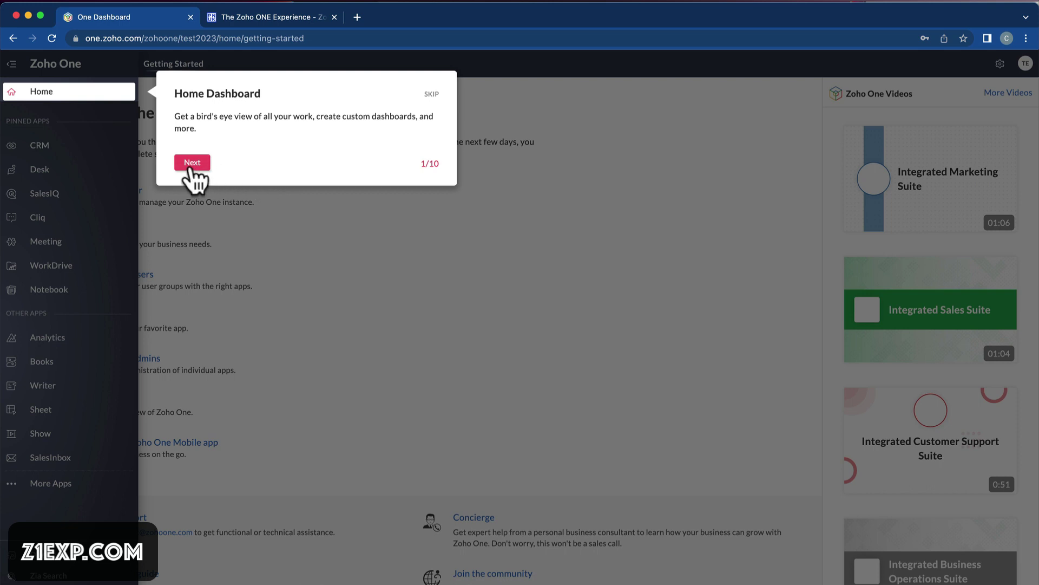
left_click(192, 163)
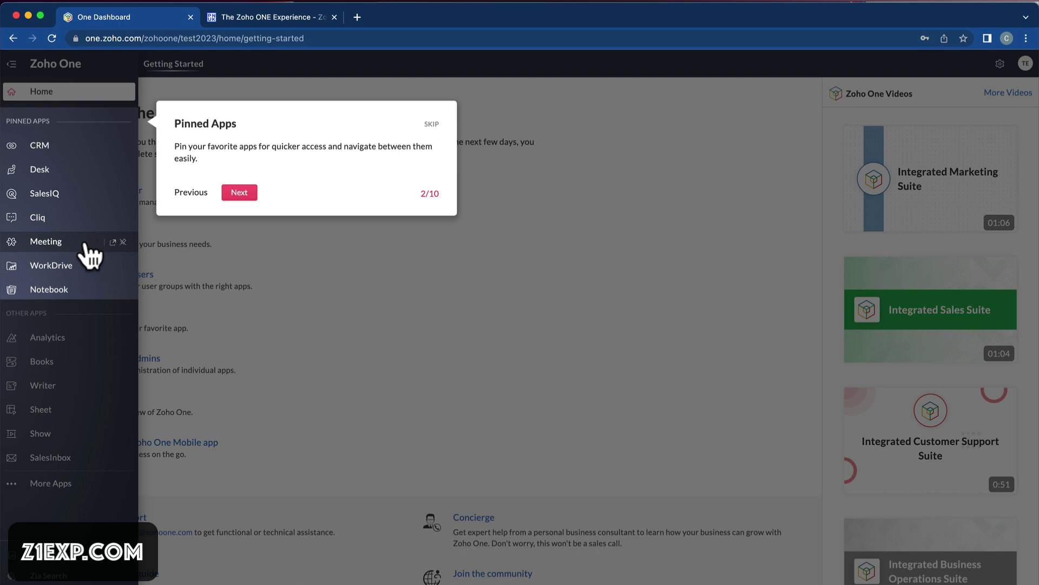
mouse_move(49, 216)
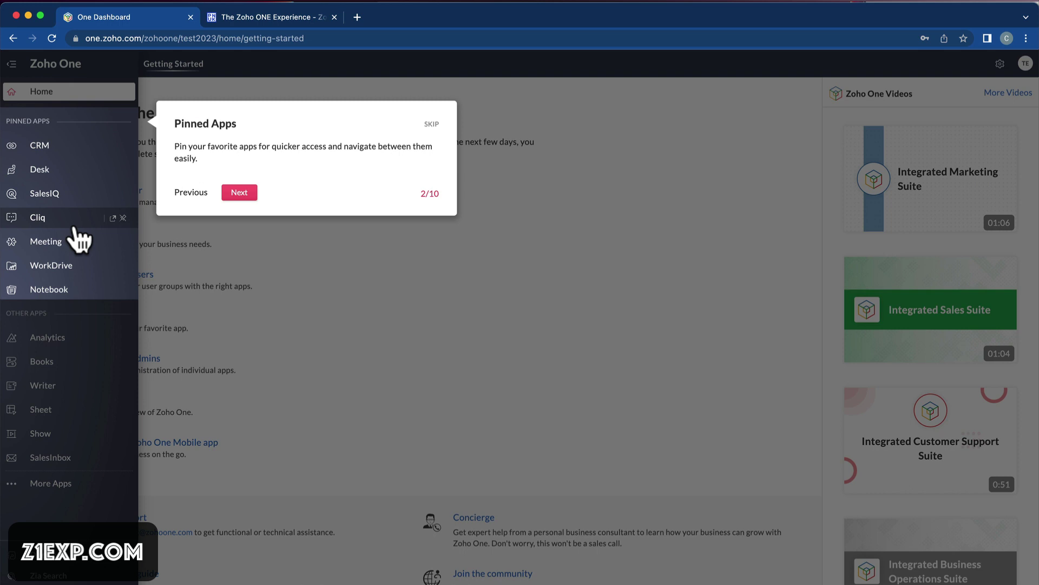
left_click(239, 192)
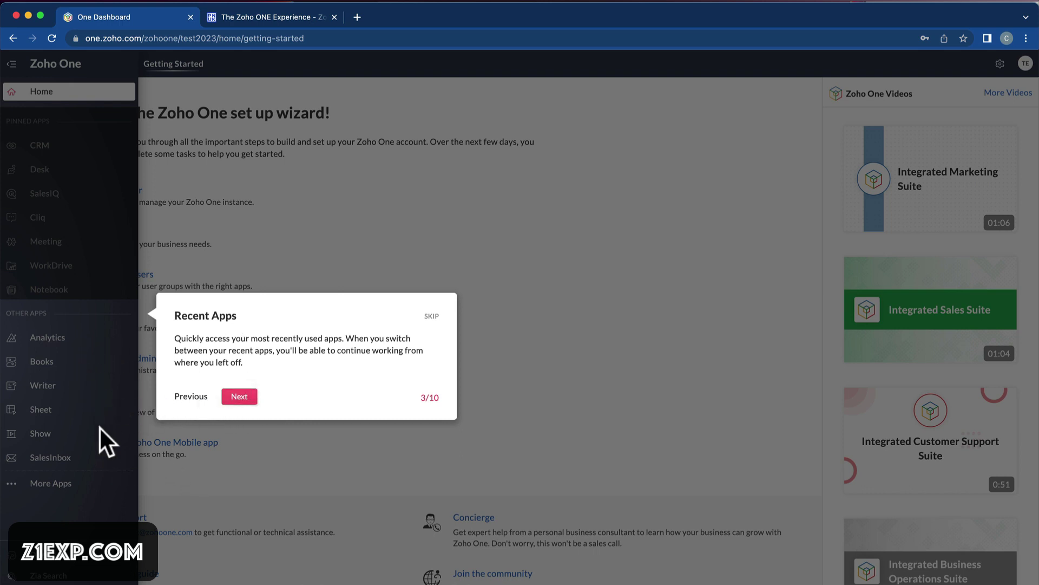
left_click(239, 396)
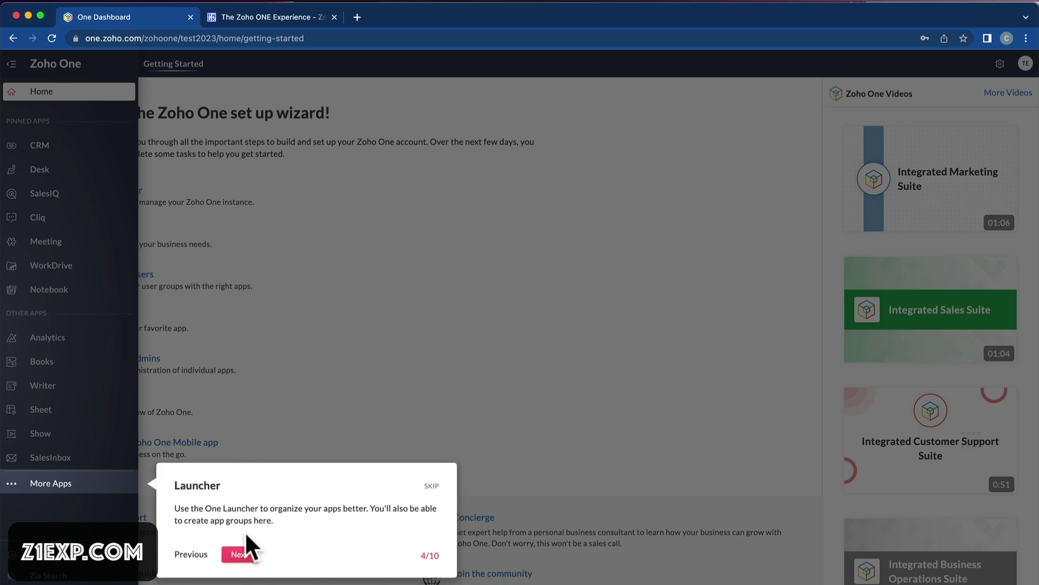
left_click(242, 557)
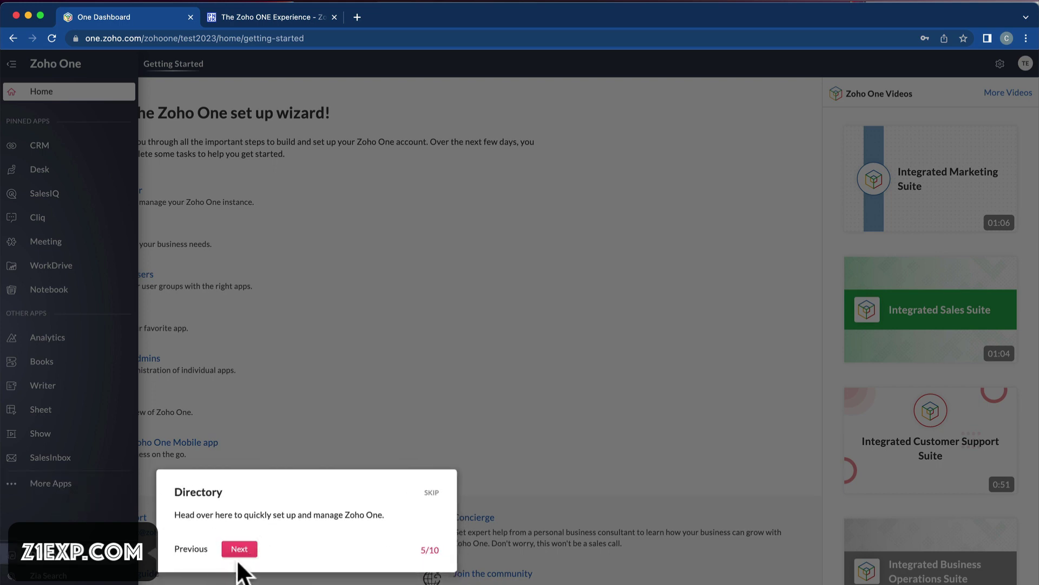
left_click(238, 550)
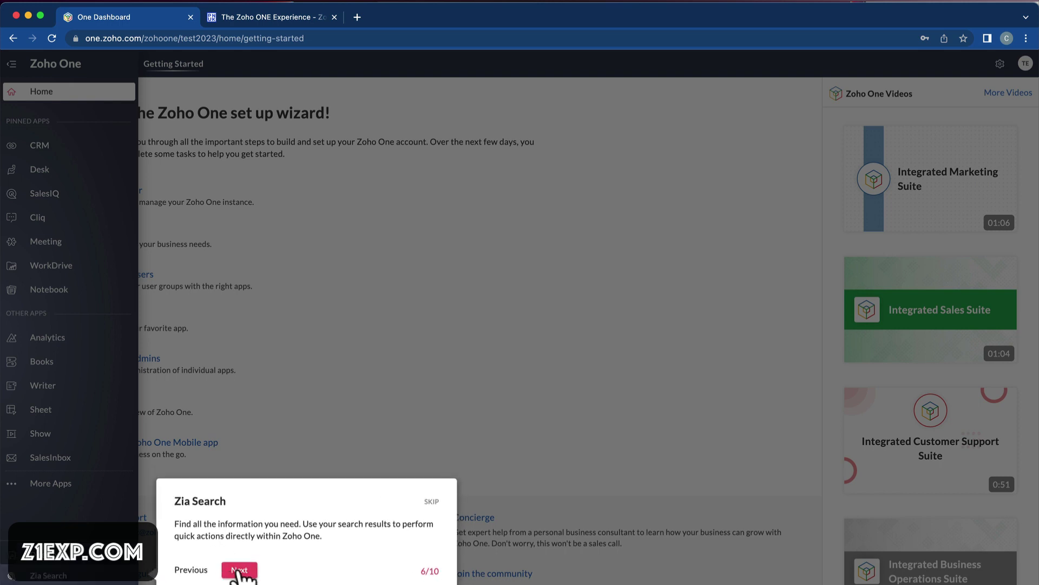
left_click(240, 573)
left_click(244, 579)
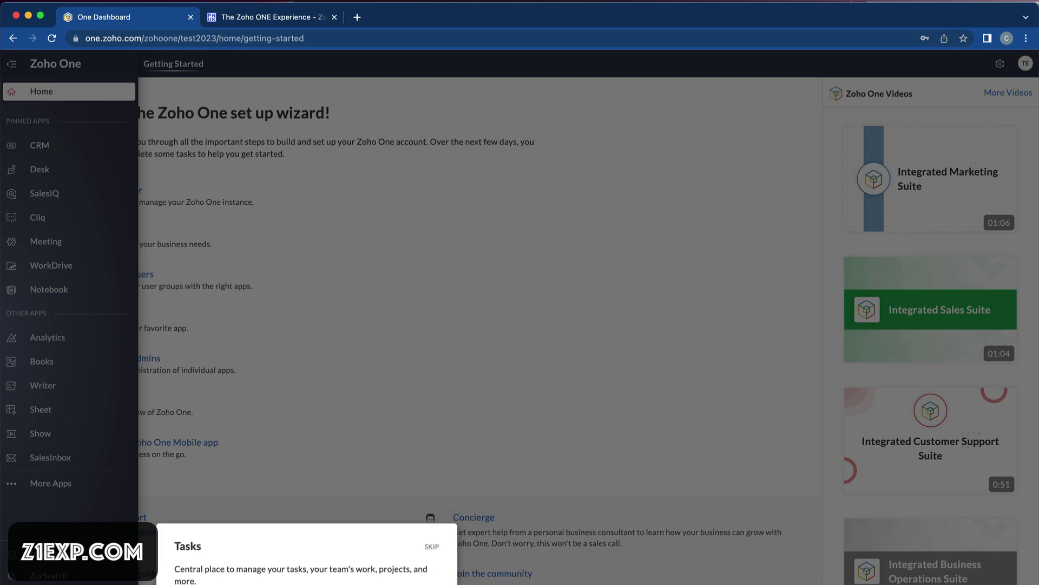
left_click(256, 573)
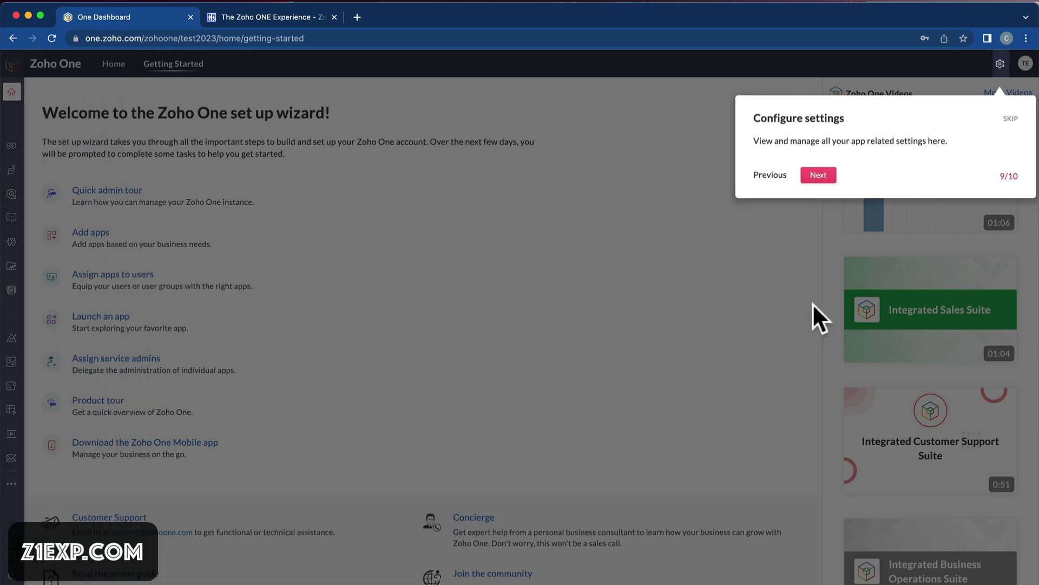
Finish the dashboard tour and dismiss the Email Verification Pending notice.
left_click(822, 176)
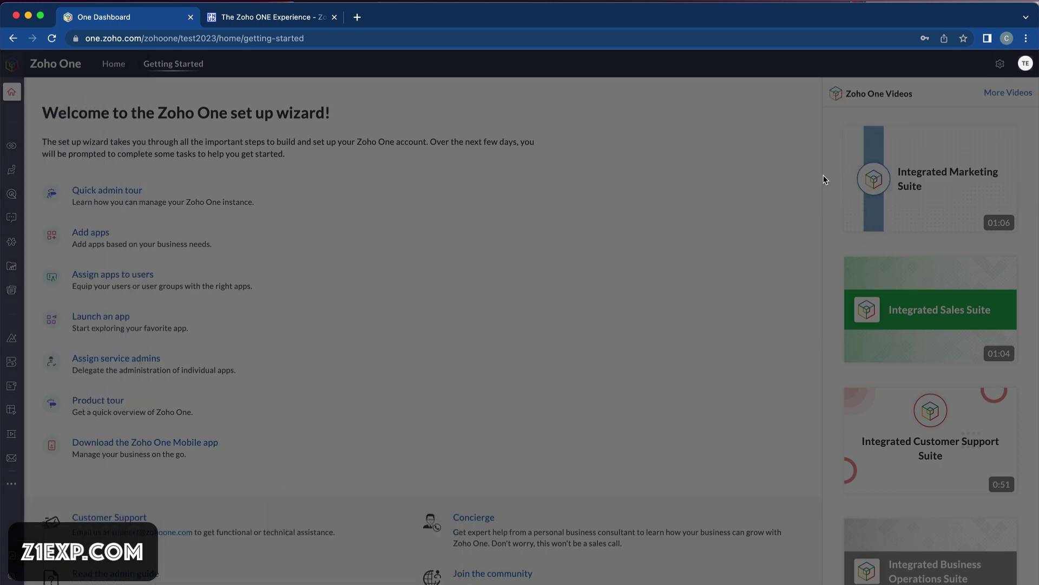
left_click(822, 169)
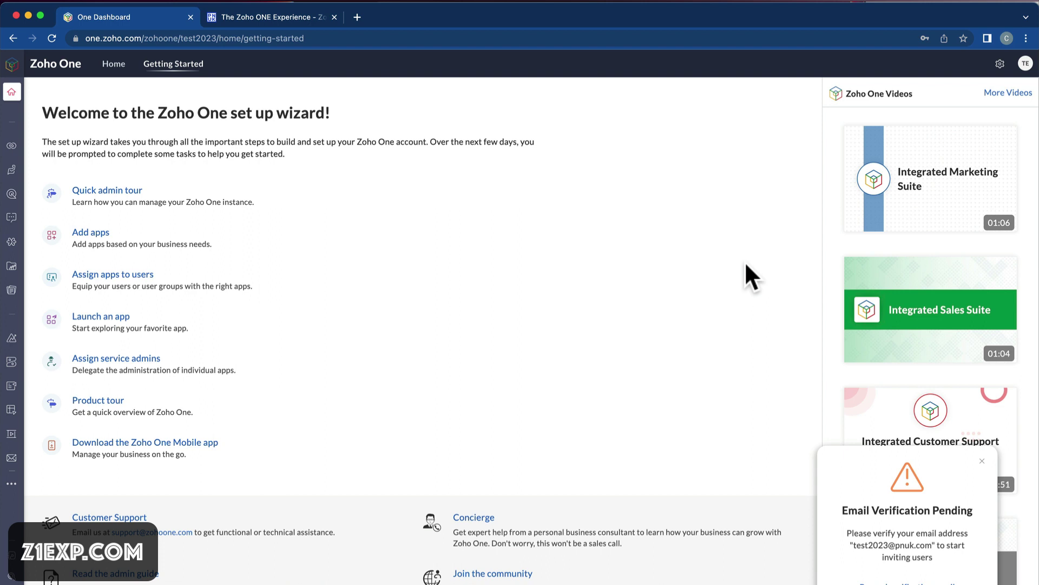
left_click(982, 462)
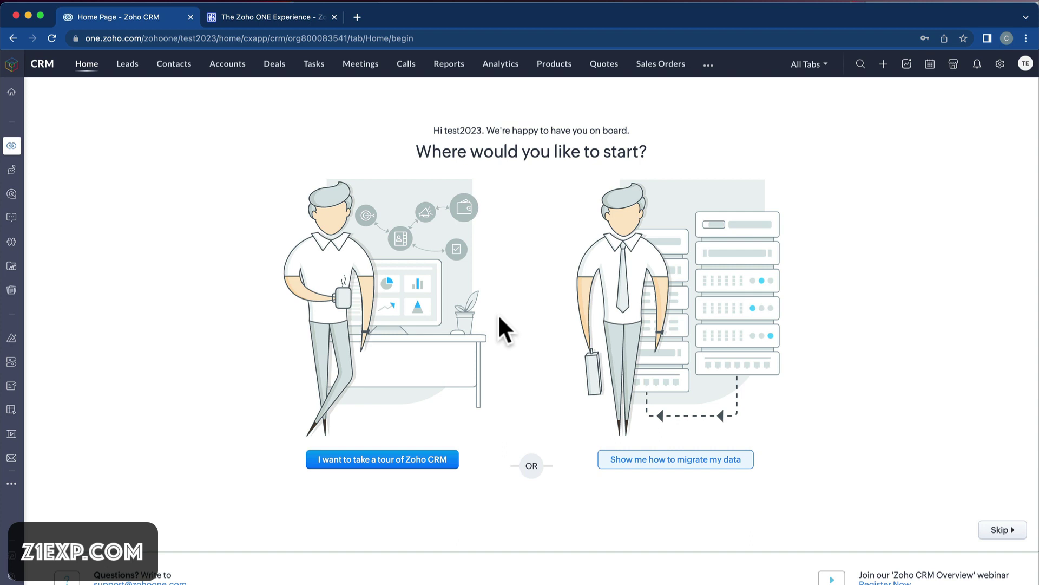
Open the CRM Accounts module, briefly checking the z1exp forum tab.
left_click(232, 70)
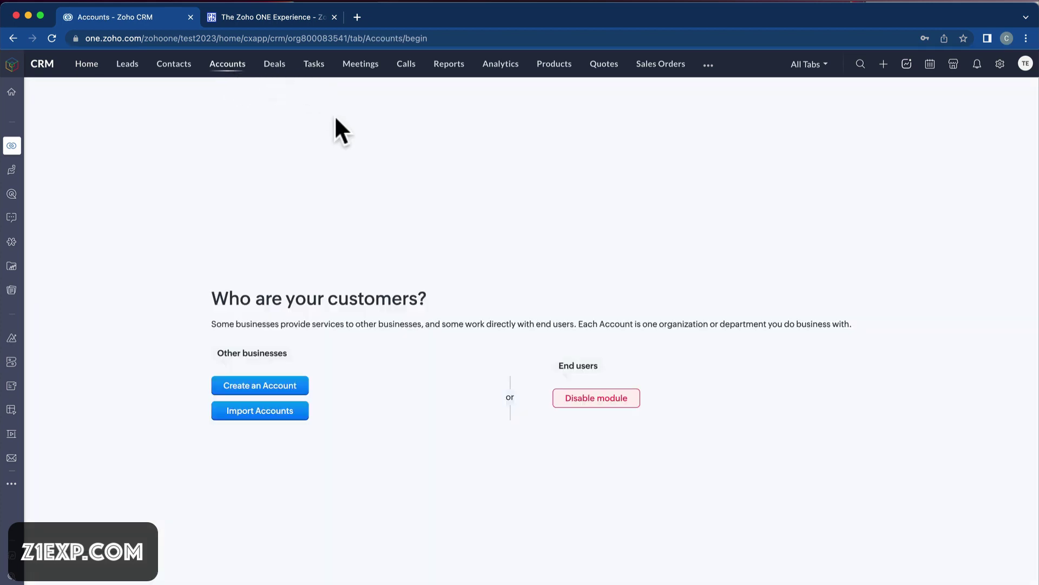
left_click(268, 17)
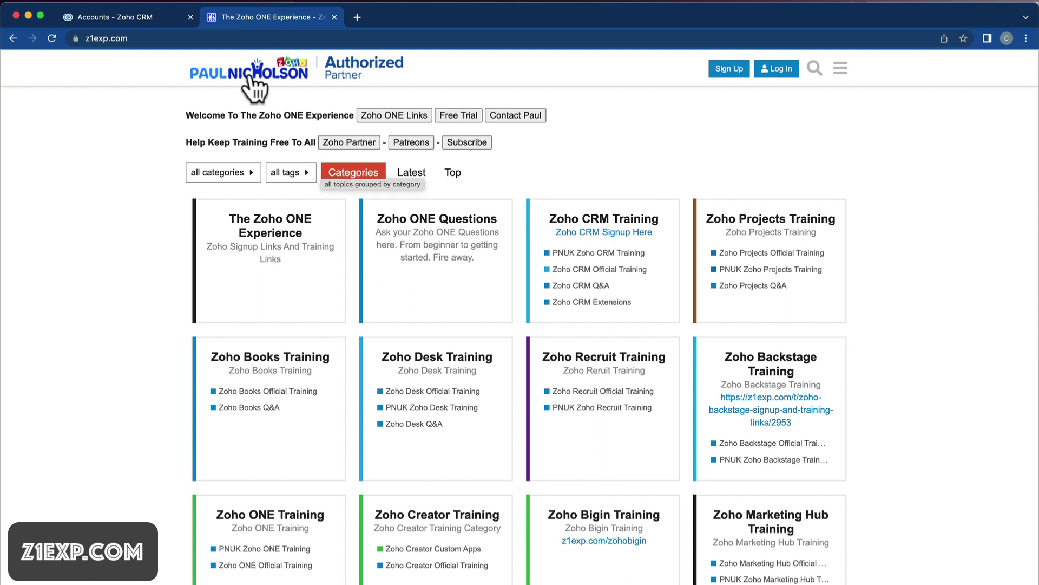
left_click(142, 18)
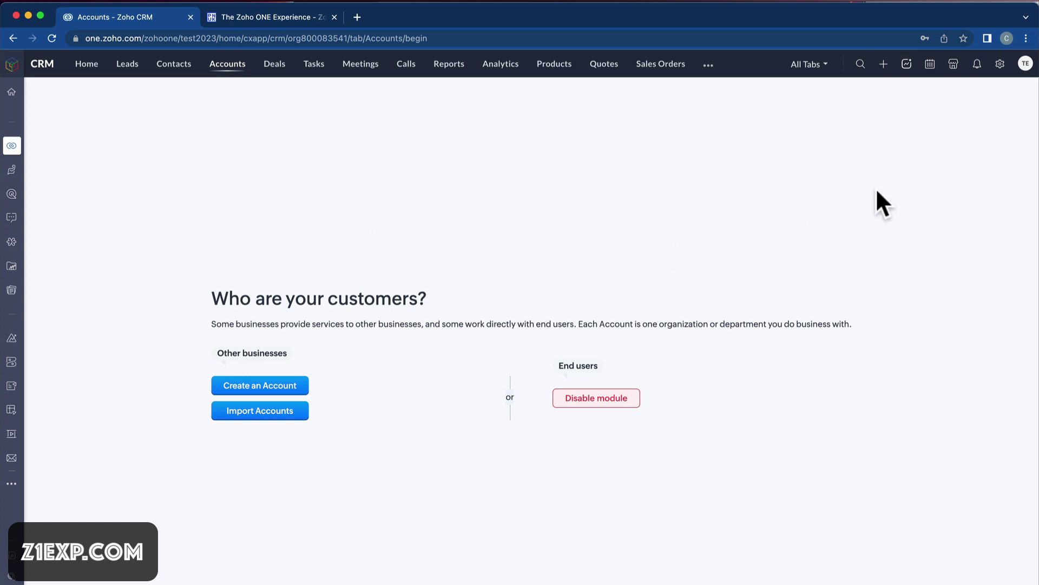
Review the trial subscription details in the profile panel, then close it.
left_click(1025, 64)
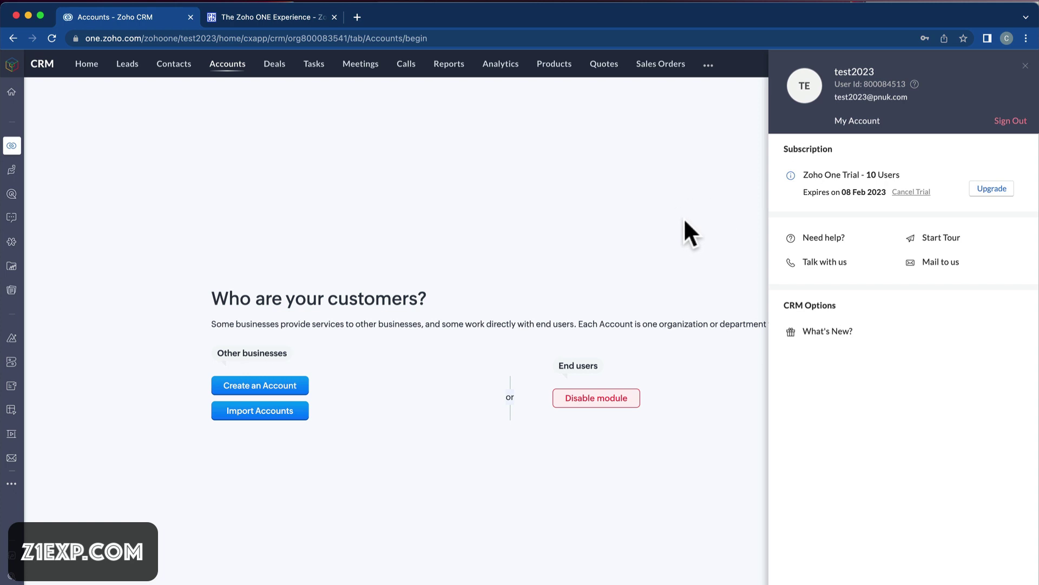
left_click_drag(842, 192, 901, 175)
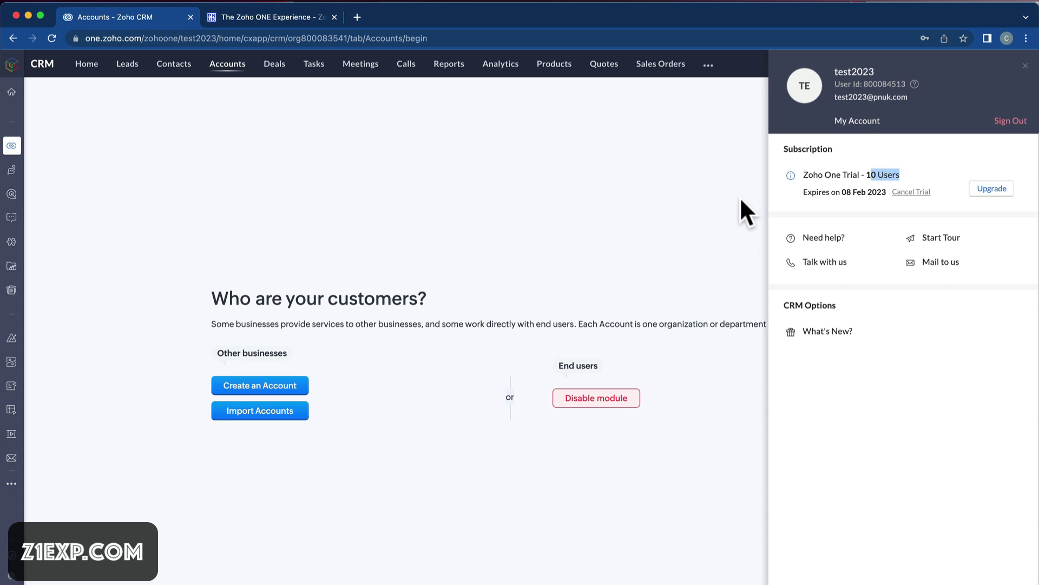
left_click(422, 114)
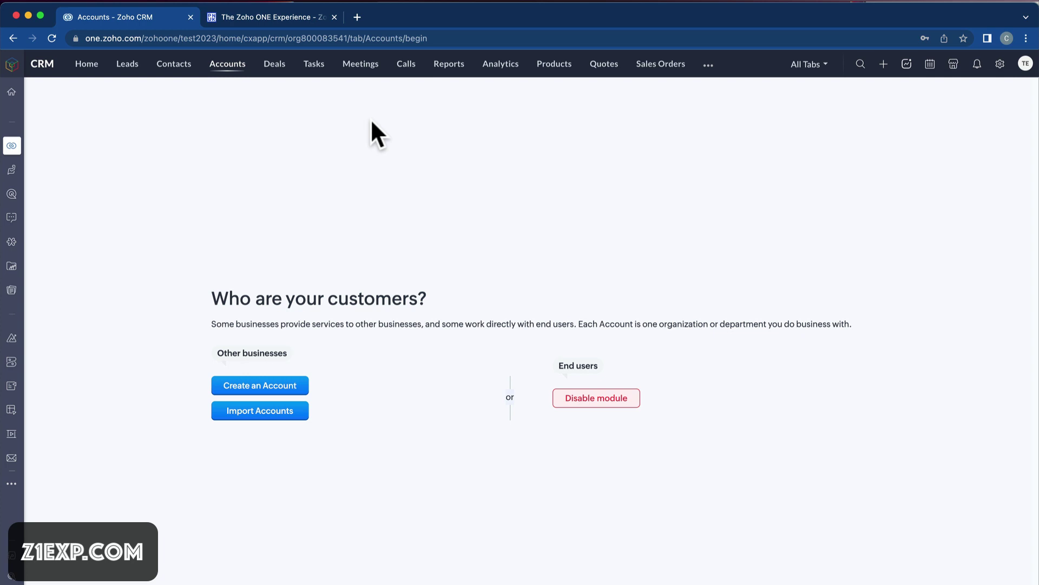
On z1exp.com, view Zoho CRM Training and its Q&A subcategory, then return to the home categories.
left_click(273, 16)
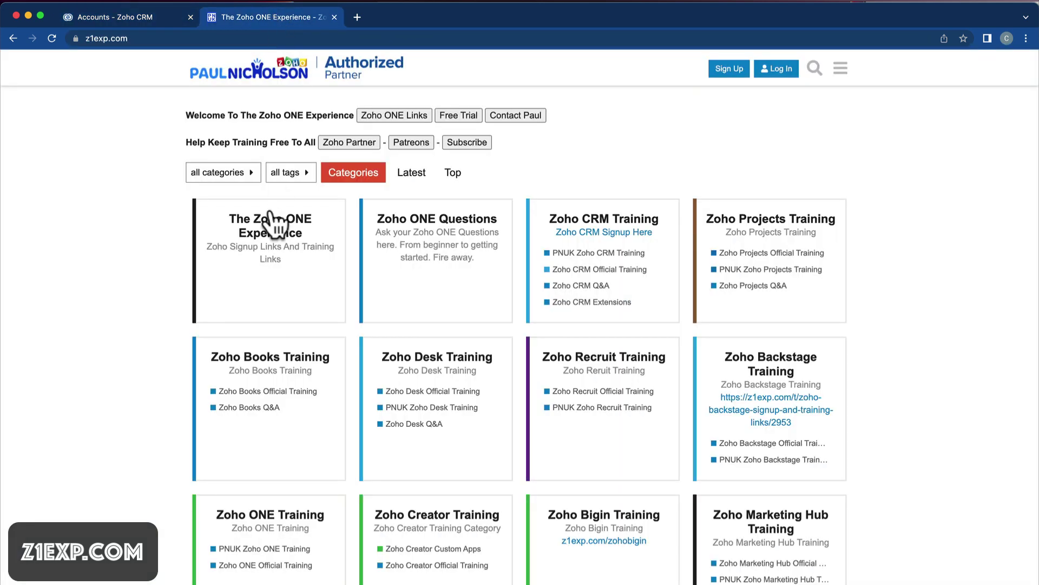
left_click(613, 225)
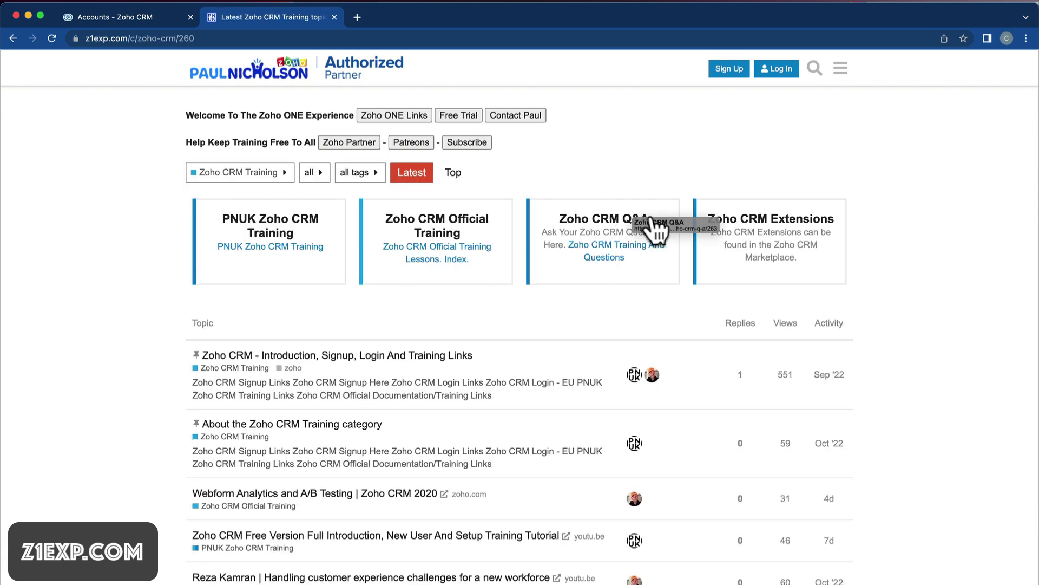
left_click(626, 235)
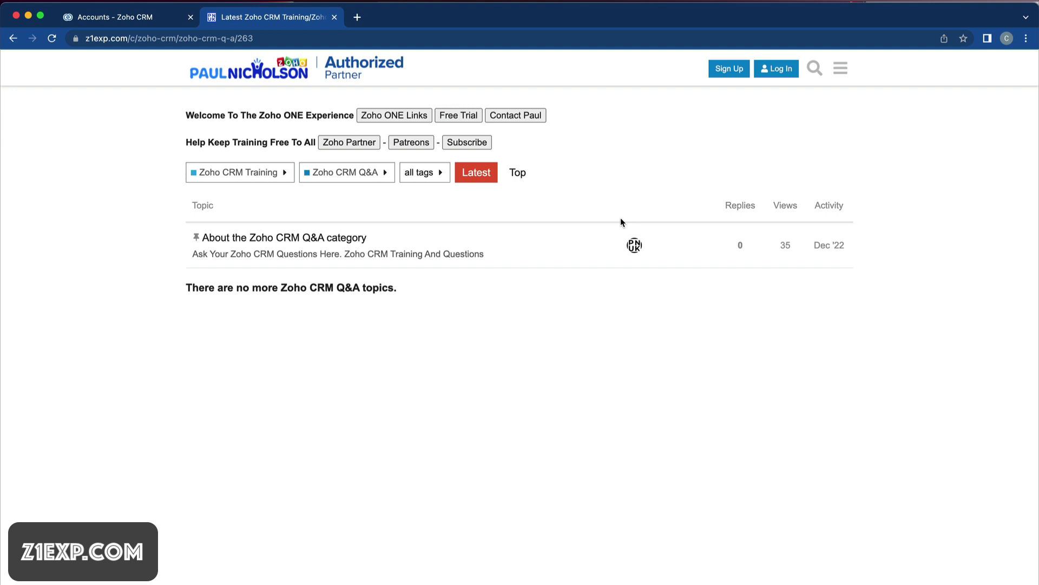
scroll(621, 218, "left", 5)
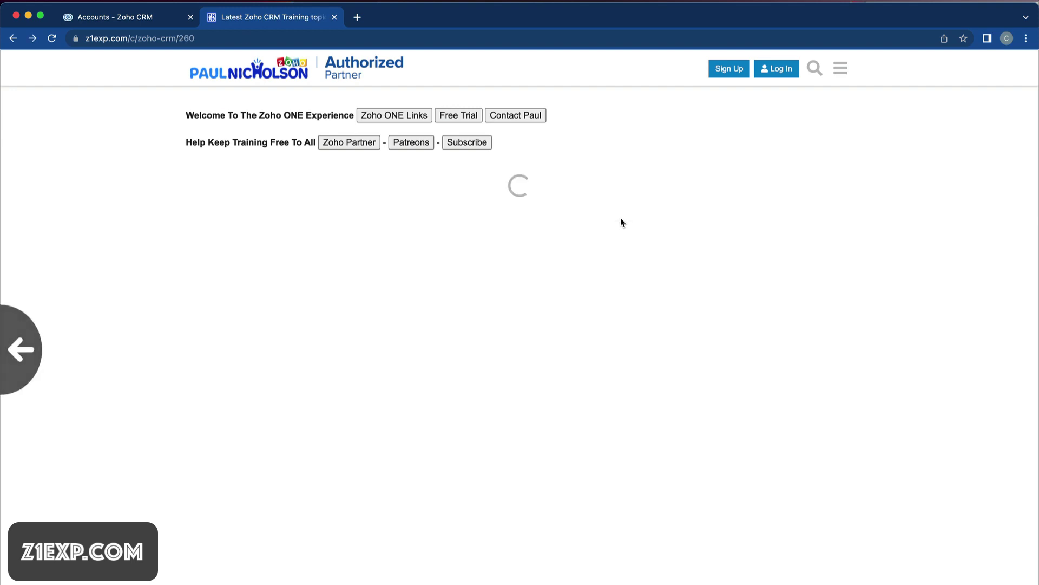
left_click(286, 65)
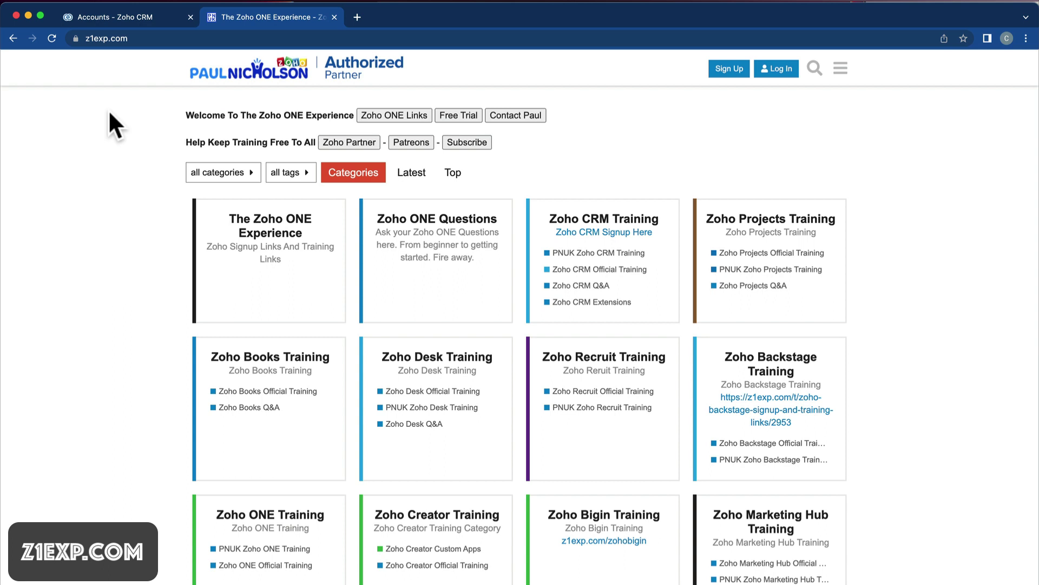
left_click(87, 20)
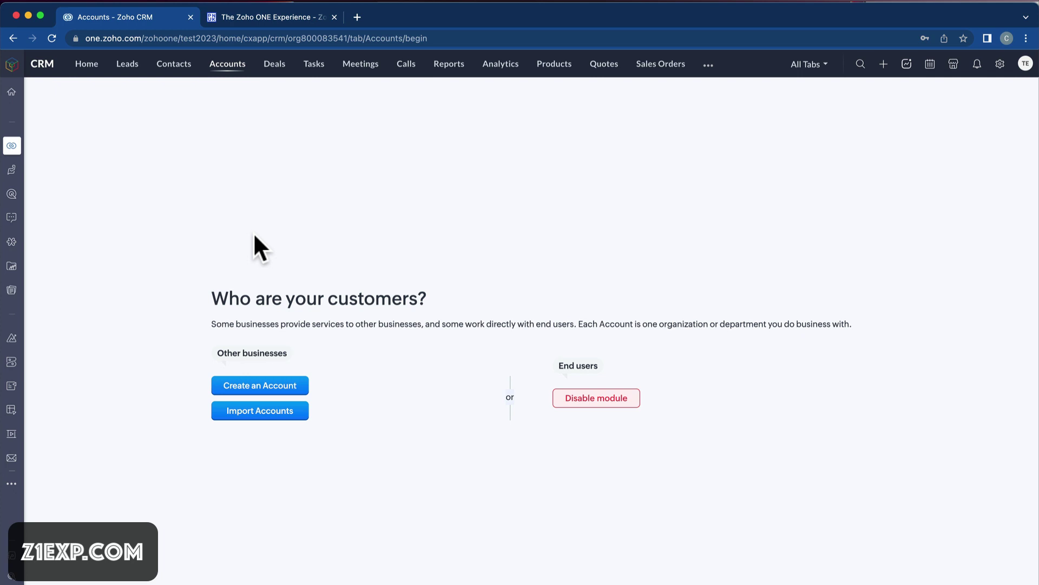
left_click(244, 18)
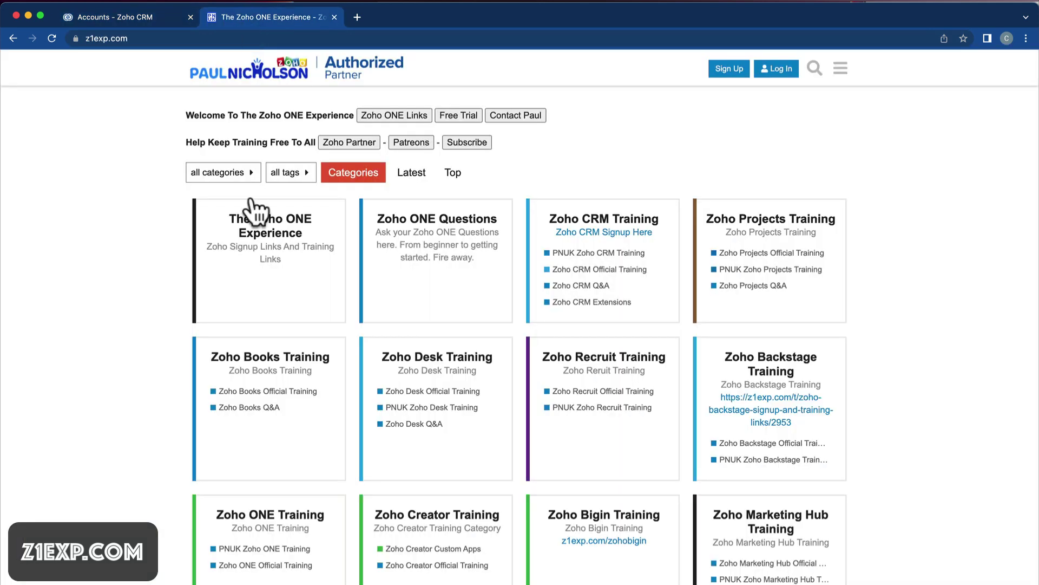